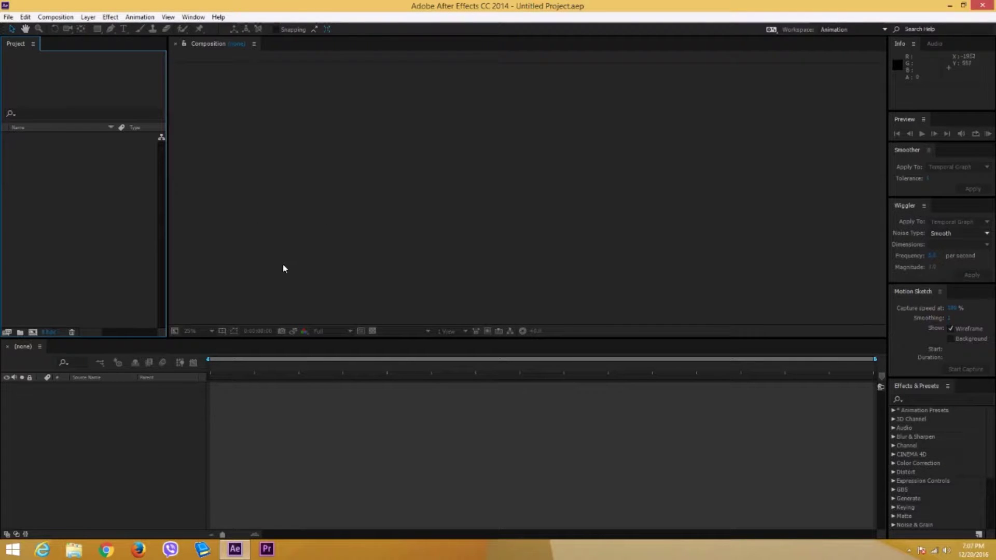
# Create a new composition with the HDTV 1080 25 preset and a duration of 0:00:04:00.
pyautogui.rightClick(75, 190)
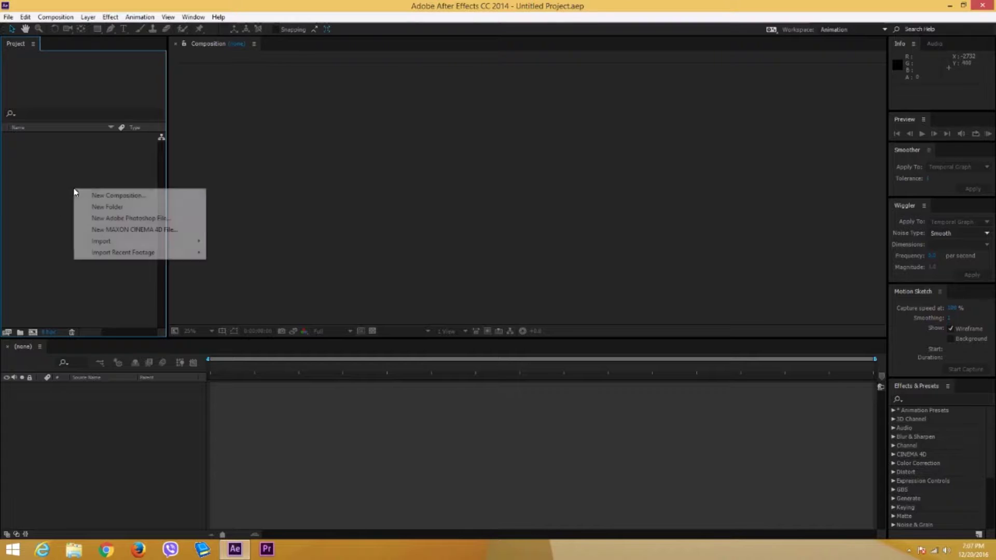
pyautogui.click(114, 195)
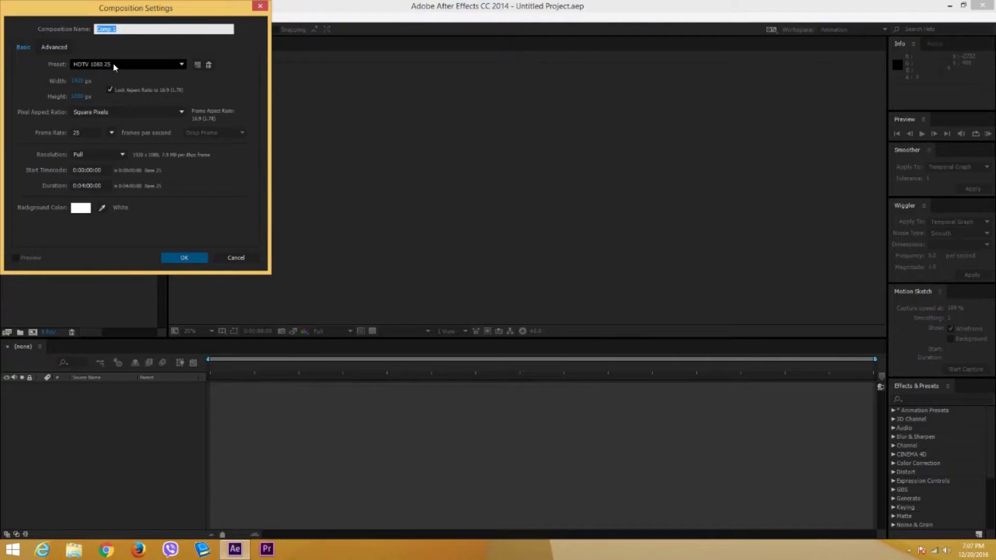
pyautogui.click(85, 186)
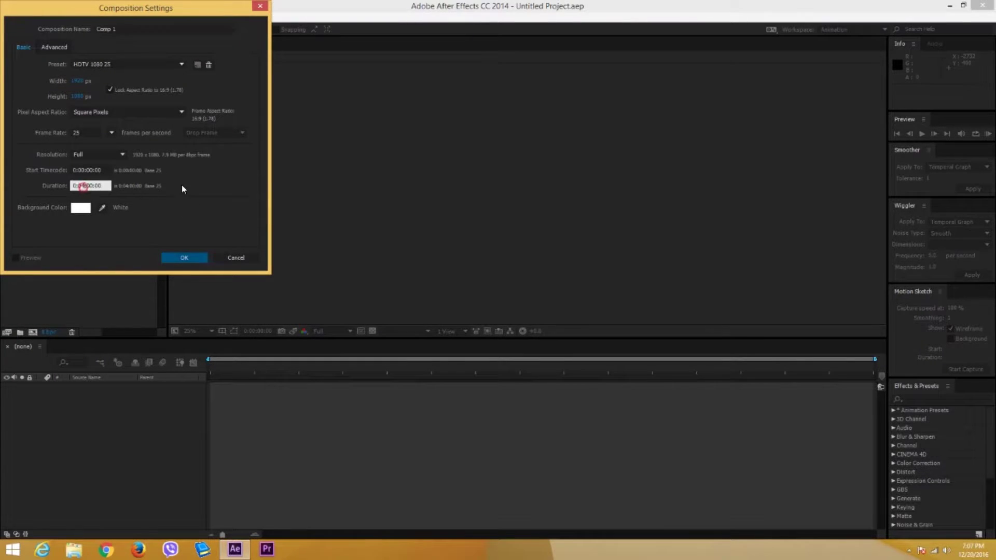
pyautogui.press('BackSpace')
pyautogui.write('0')
pyautogui.press('Right')
pyautogui.press('Right')
pyautogui.press('BackSpace')
pyautogui.write('4')
pyautogui.click(196, 259)
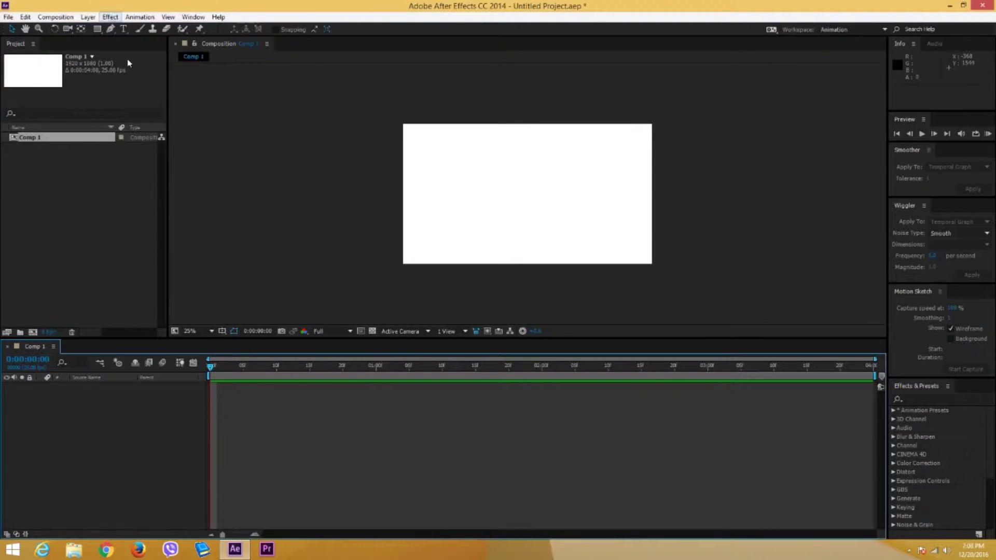
# Draw a red-filled rectangle about 370 by 190 px near the composition's left edge, at mid-height.
pyautogui.click(97, 31)
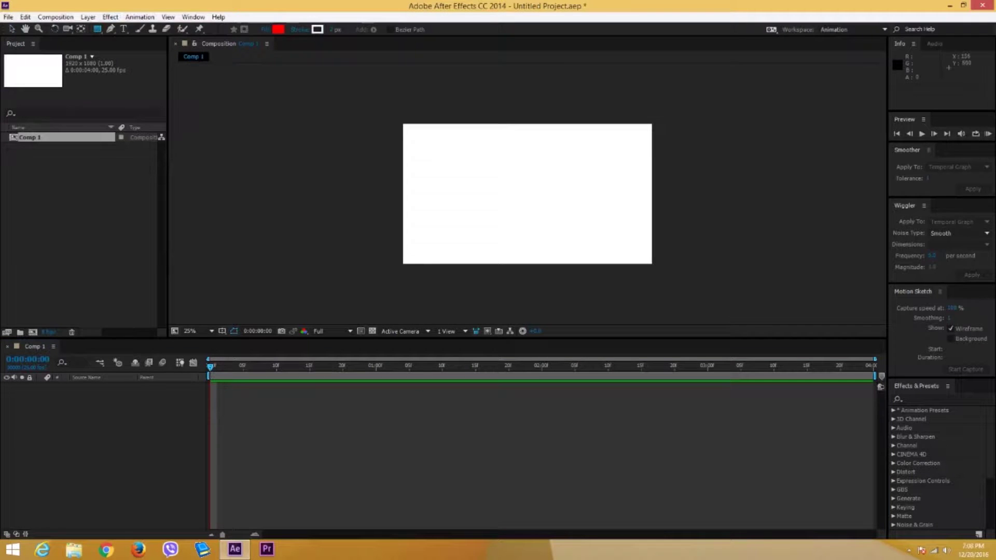
pyautogui.moveTo(410, 183)
pyautogui.mouseDown()
pyautogui.moveTo(447, 211)
pyautogui.moveTo(458, 209)
pyautogui.mouseUp()
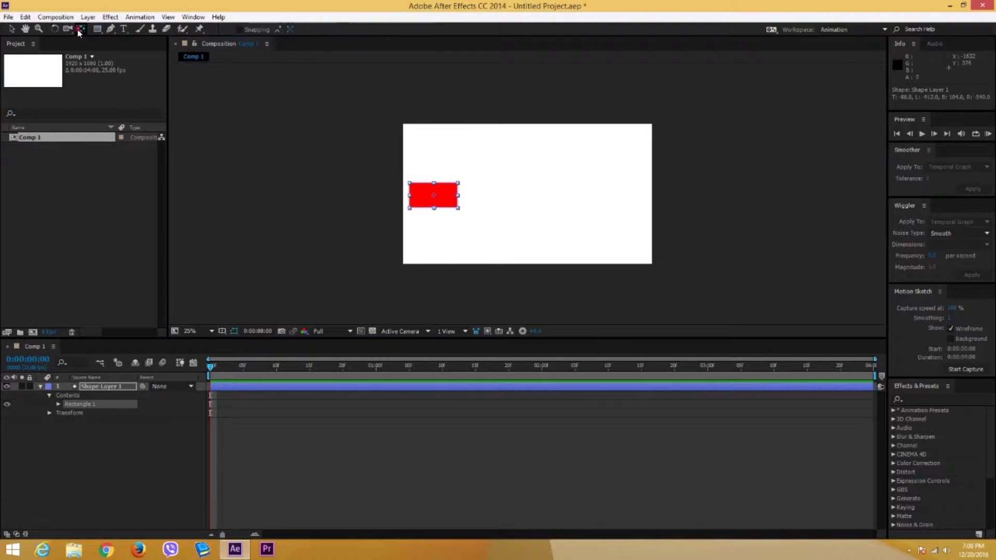
pyautogui.click(10, 30)
pyautogui.click(330, 183)
# Move the rectangle layer's anchor point from the composition's centre to the middle of the rectangle.
pyautogui.click(442, 200)
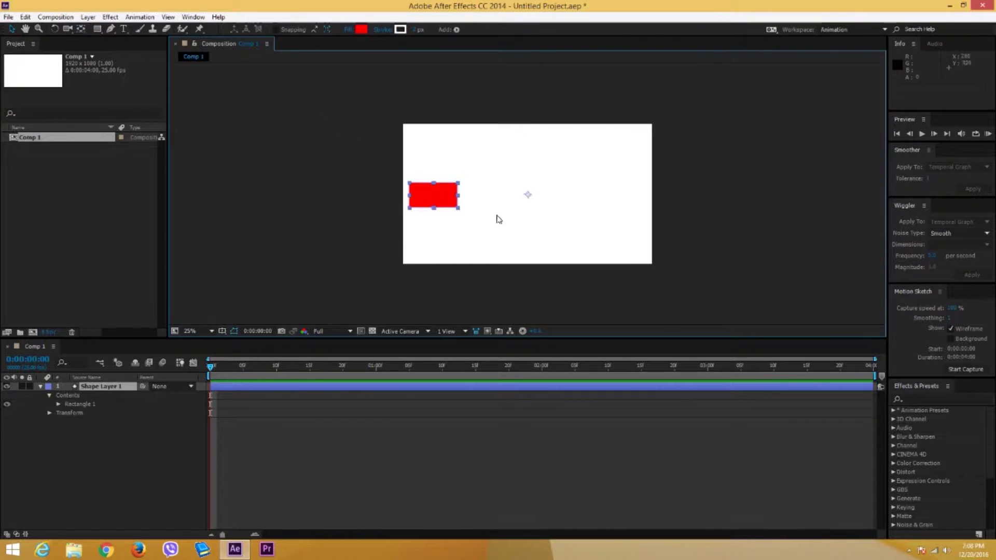
pyautogui.click(82, 29)
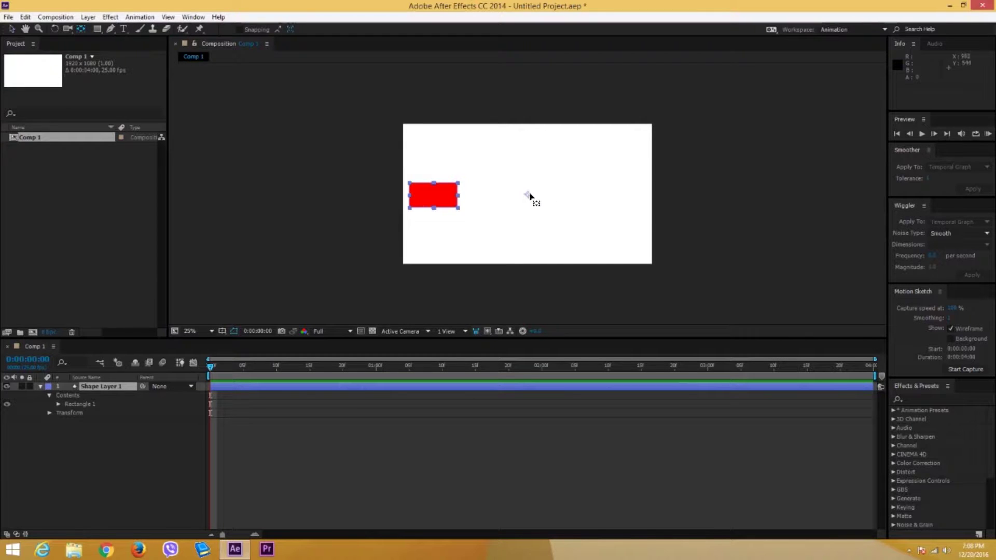
pyautogui.moveTo(528, 195)
pyautogui.mouseDown()
pyautogui.moveTo(476, 215)
pyautogui.moveTo(433, 194)
pyautogui.mouseUp()
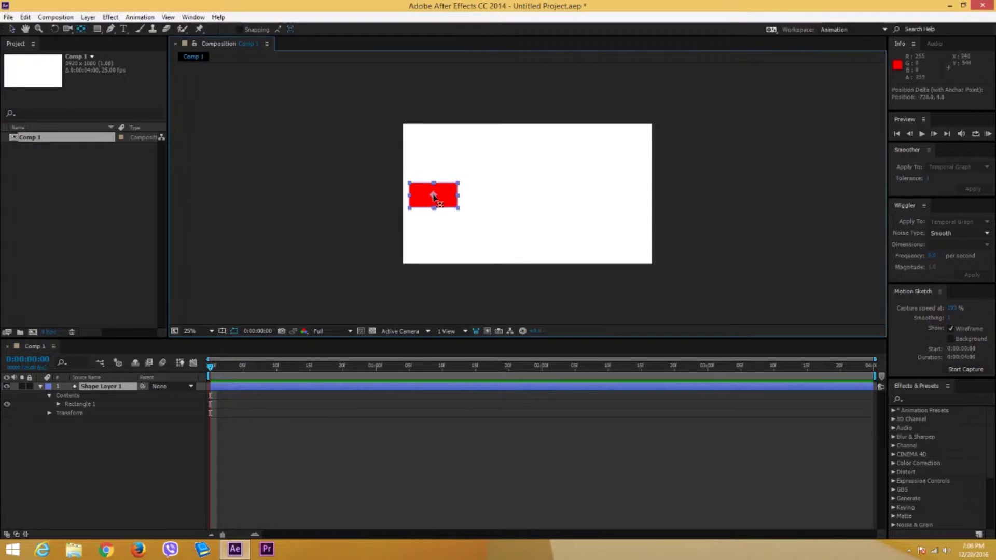
pyautogui.press('v')
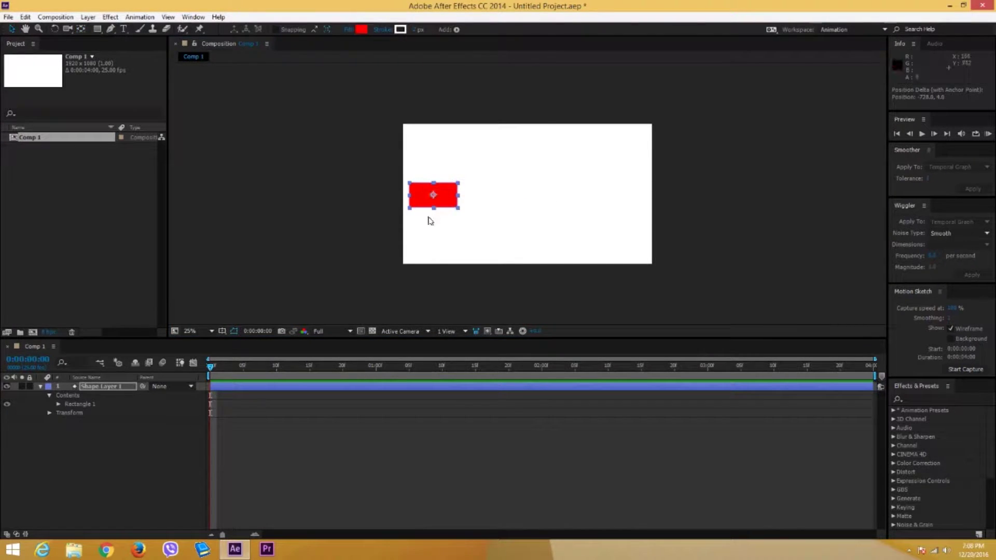
# Examine the rectangle layer's transform properties in the timeline, including Position displayed on its own.
pyautogui.moveTo(210, 367); pyautogui.dragTo(141, 375)
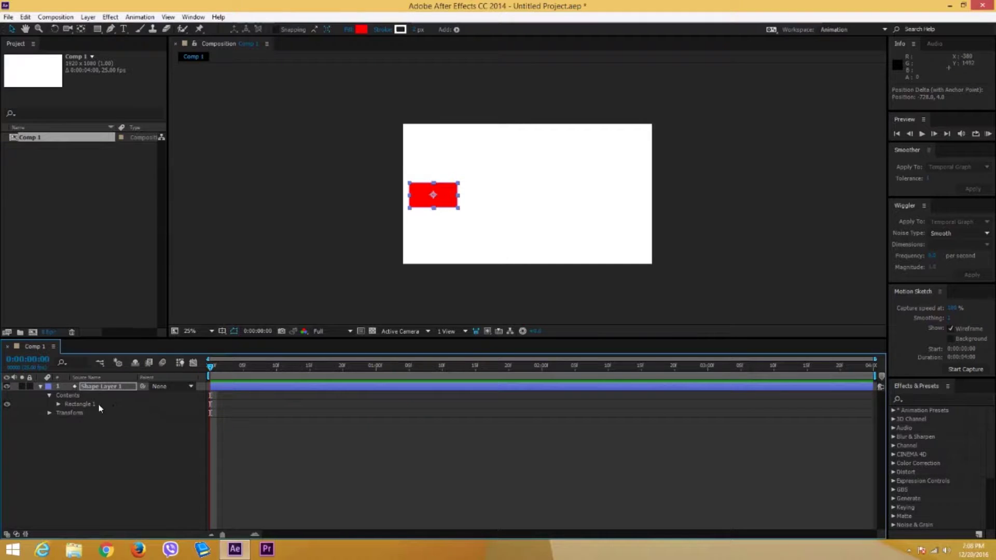
pyautogui.click(41, 386)
pyautogui.click(40, 387)
pyautogui.click(48, 413)
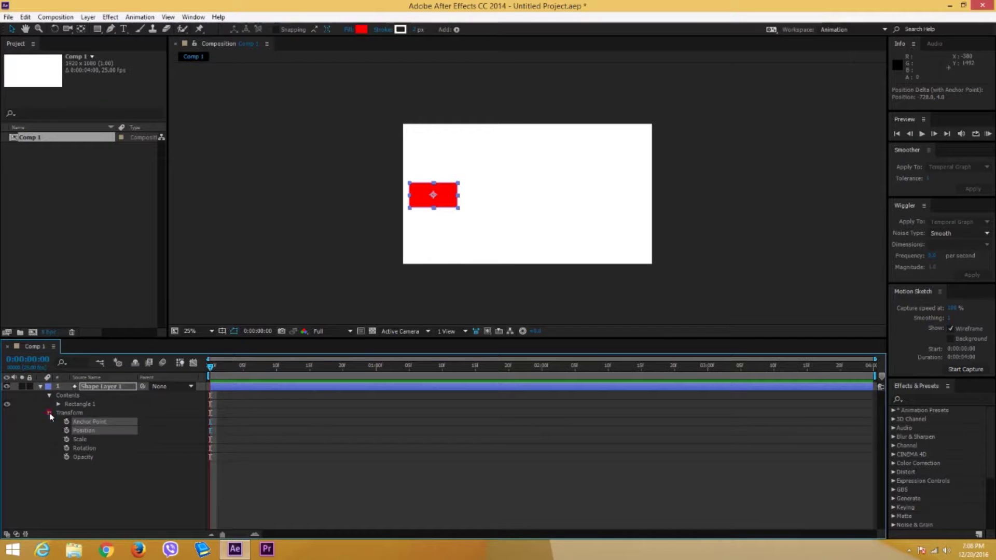
pyautogui.click(48, 413)
pyautogui.click(41, 387)
pyautogui.click(40, 387)
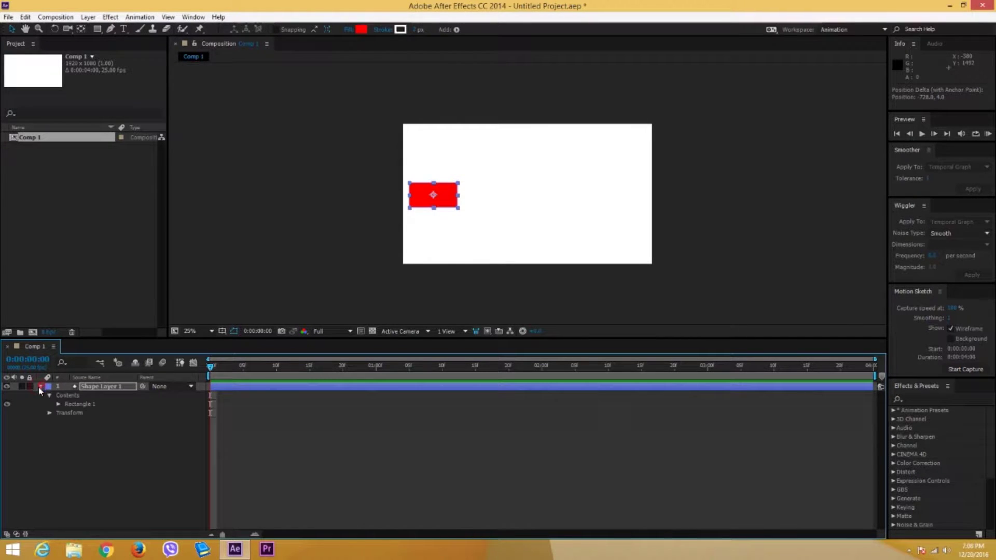
pyautogui.click(49, 413)
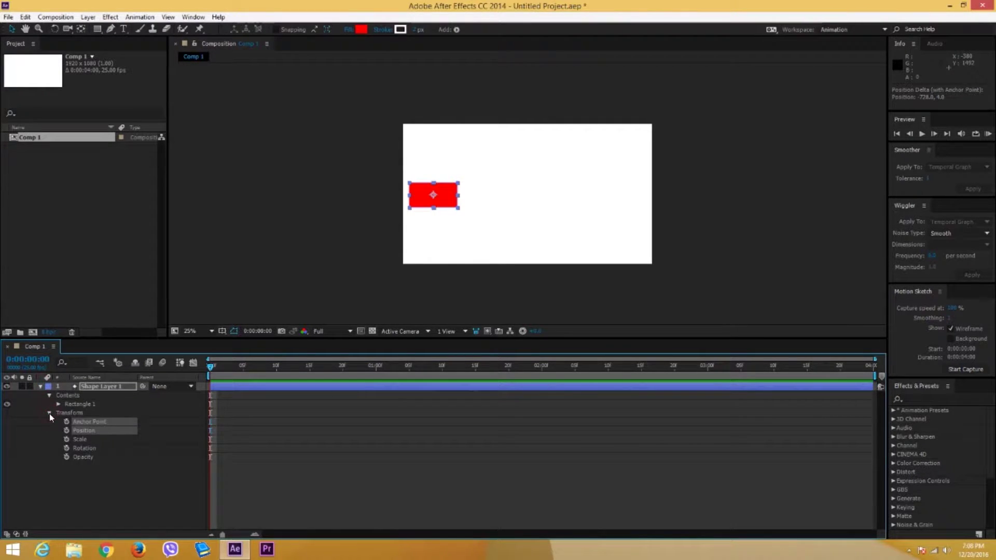
pyautogui.click(49, 413)
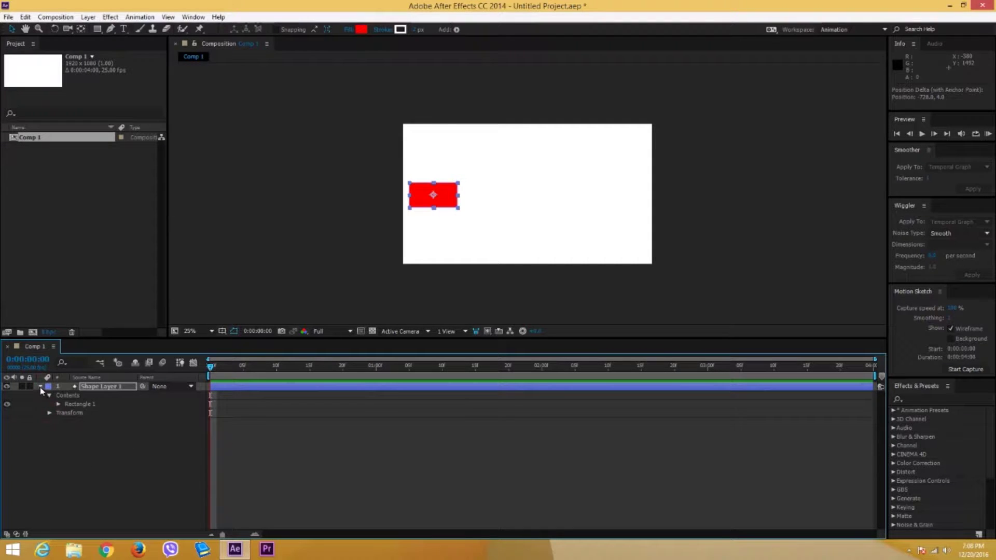
pyautogui.click(40, 388)
pyautogui.press('p')
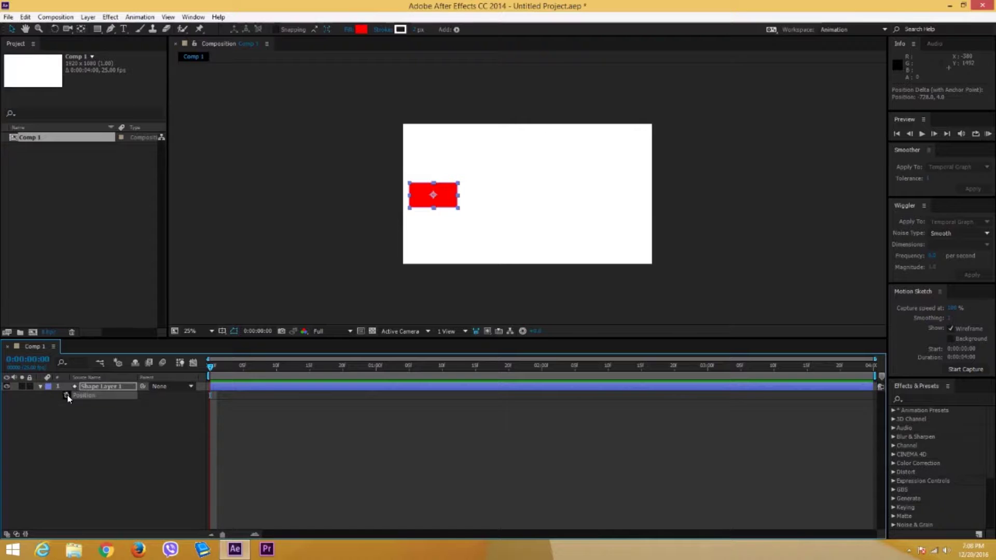
pyautogui.press('t')
pyautogui.click(45, 390)
pyautogui.click(41, 387)
pyautogui.click(49, 405)
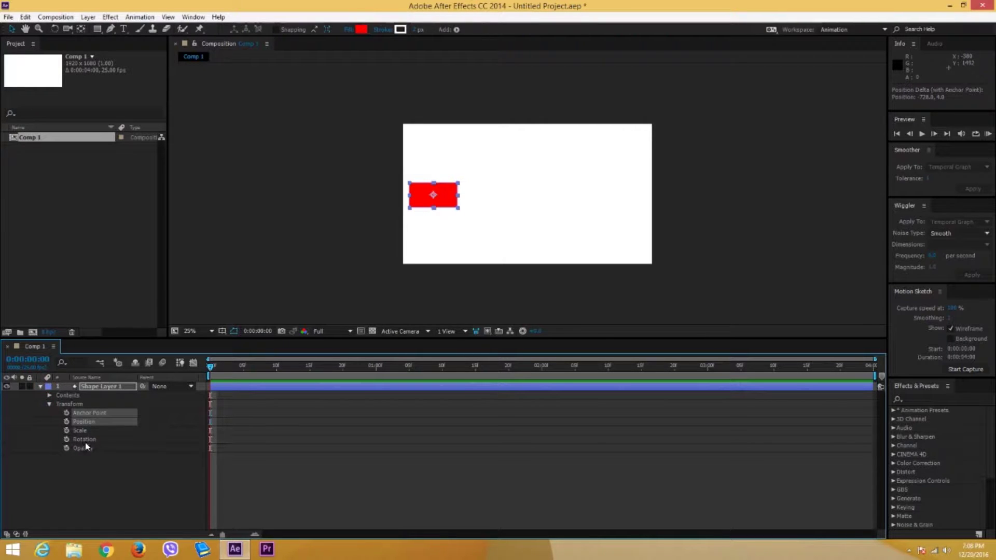
pyautogui.click(40, 387)
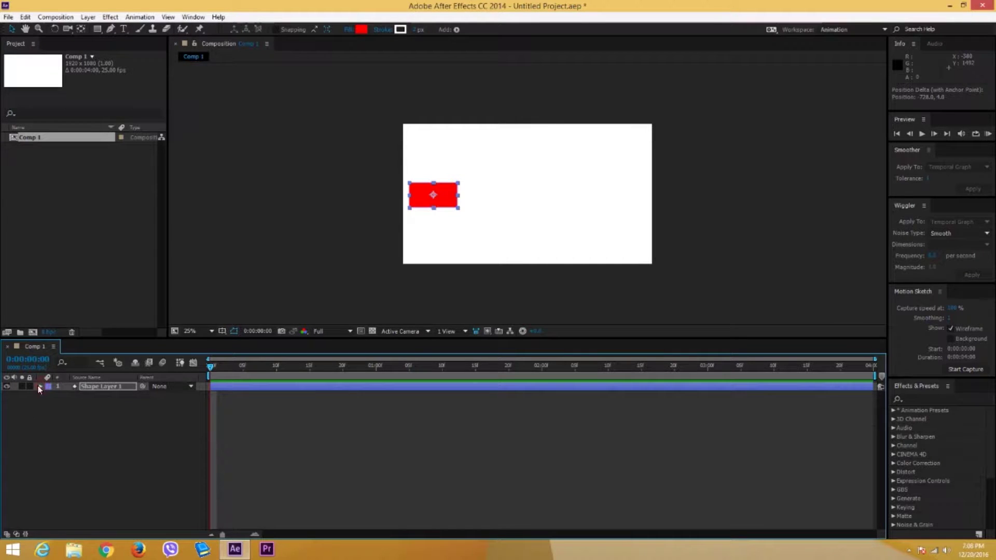
pyautogui.click(39, 387)
pyautogui.click(48, 404)
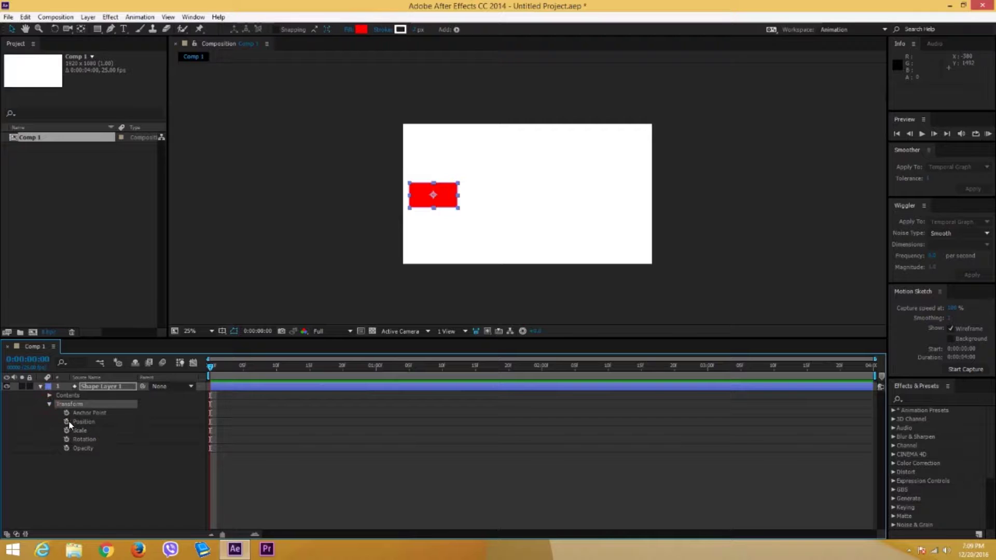
# Animate the rectangle's Position from its start at 0:00:00:00 to near the composition's right edge at 0:00:03:24.
pyautogui.press('s')
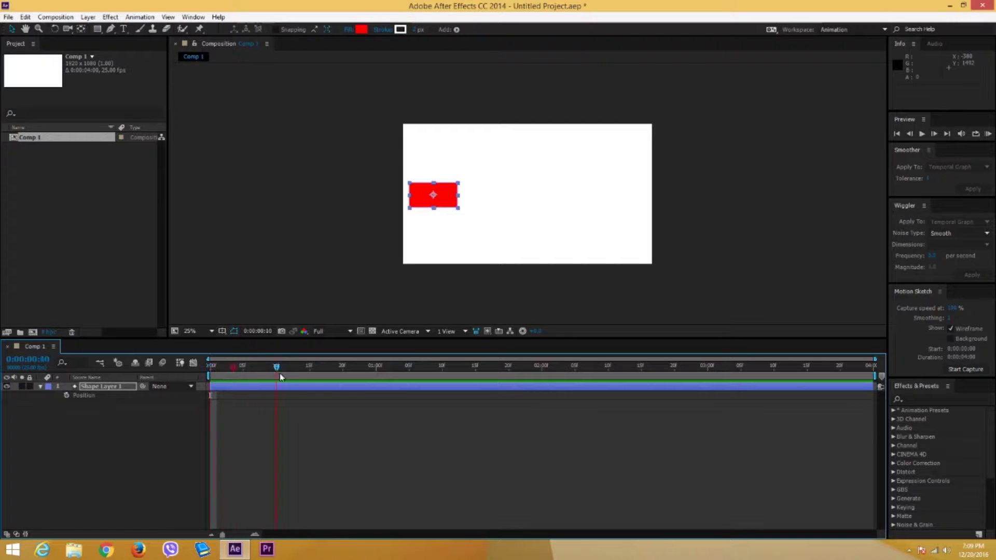
pyautogui.click(66, 395)
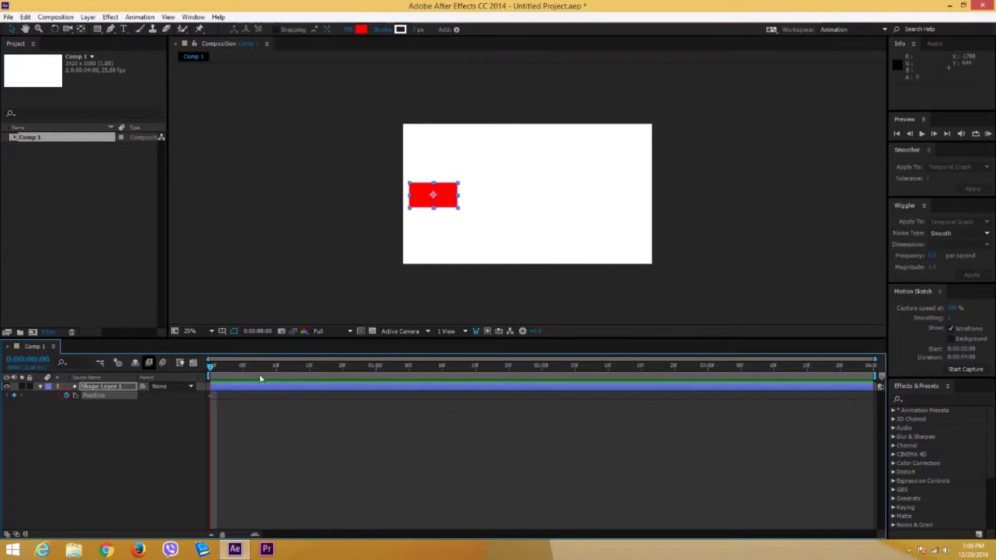
pyautogui.moveTo(259, 375); pyautogui.dragTo(891, 372)
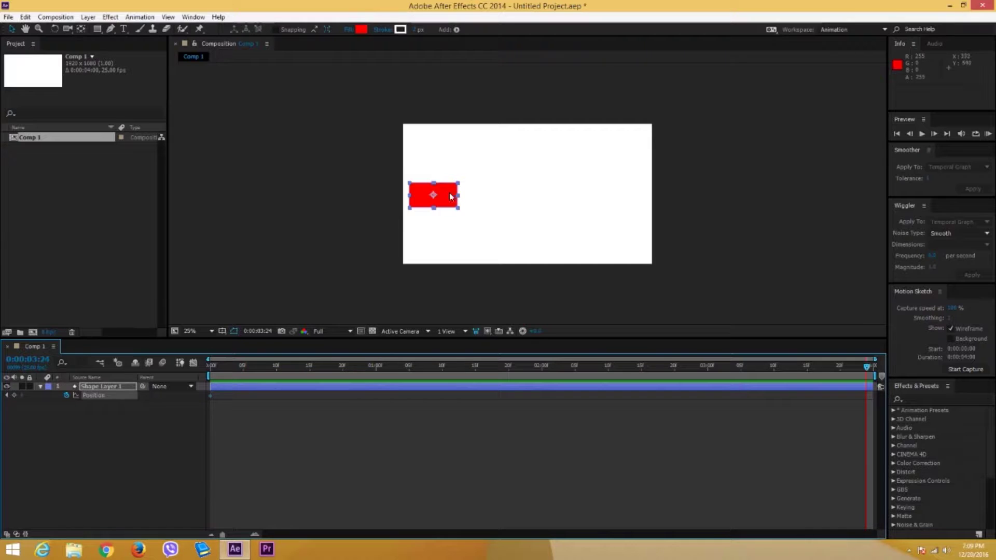
pyautogui.moveTo(452, 195); pyautogui.dragTo(626, 195)
# Bend the rectangle's motion path into an S-curve, pulling the first keyframe's tangent up and the last keyframe's tangent down.
pyautogui.moveTo(464, 196); pyautogui.dragTo(498, 161)
pyautogui.moveTo(577, 204); pyautogui.dragTo(525, 232)
pyautogui.moveTo(498, 163); pyautogui.dragTo(497, 146)
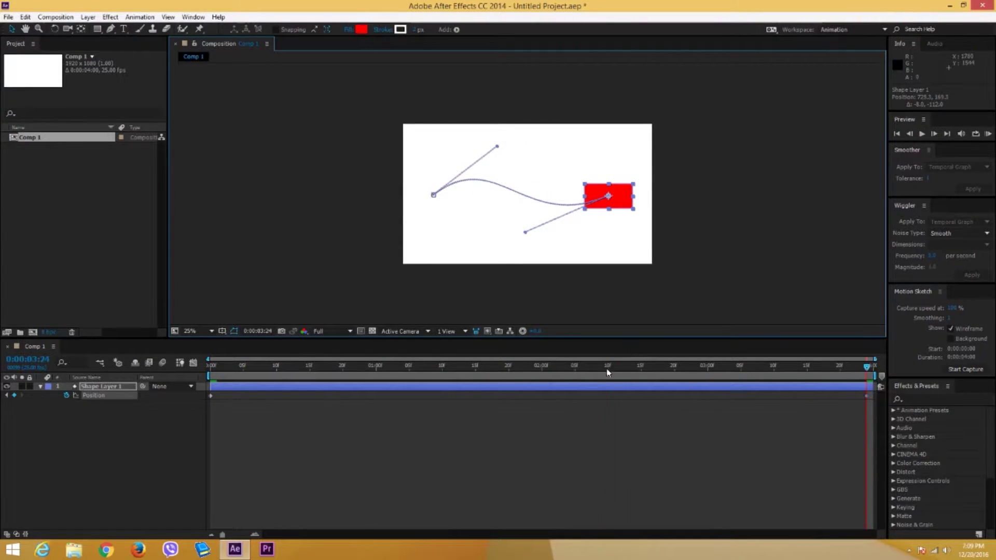
pyautogui.moveTo(609, 372); pyautogui.dragTo(522, 354)
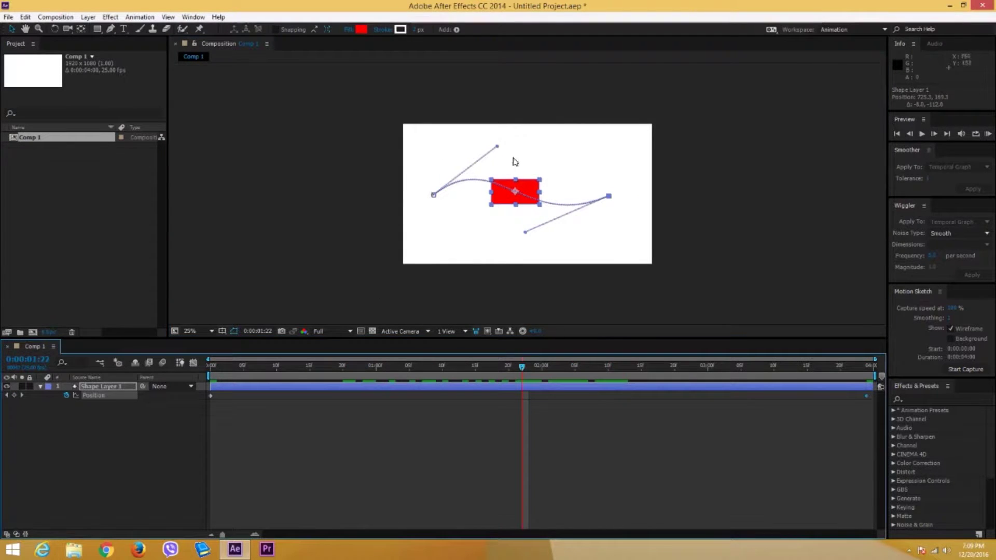
pyautogui.moveTo(525, 232); pyautogui.dragTo(535, 246)
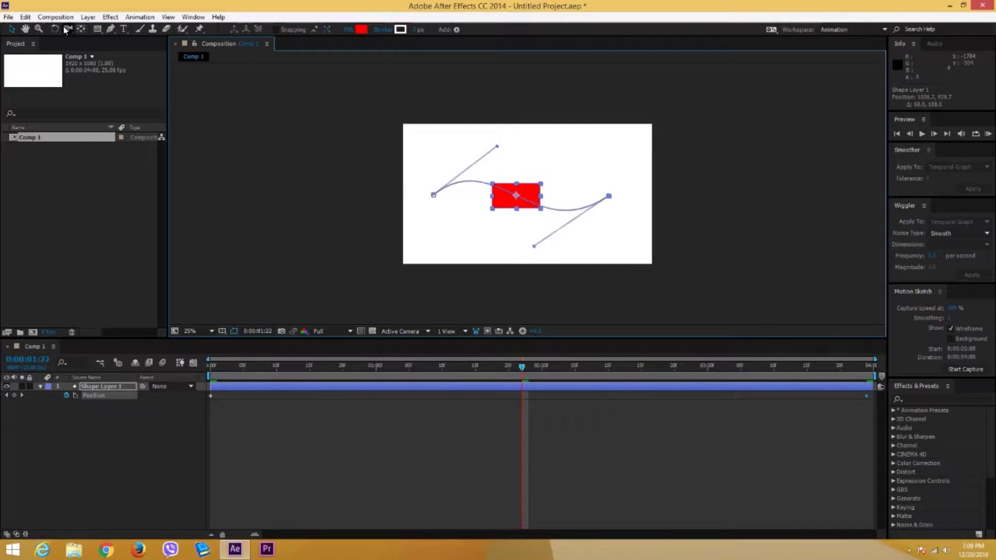
# Limit the motion path display to no more than 0:00:02:00 in the Display preferences, and scrub the animation to check it.
pyautogui.click(25, 17)
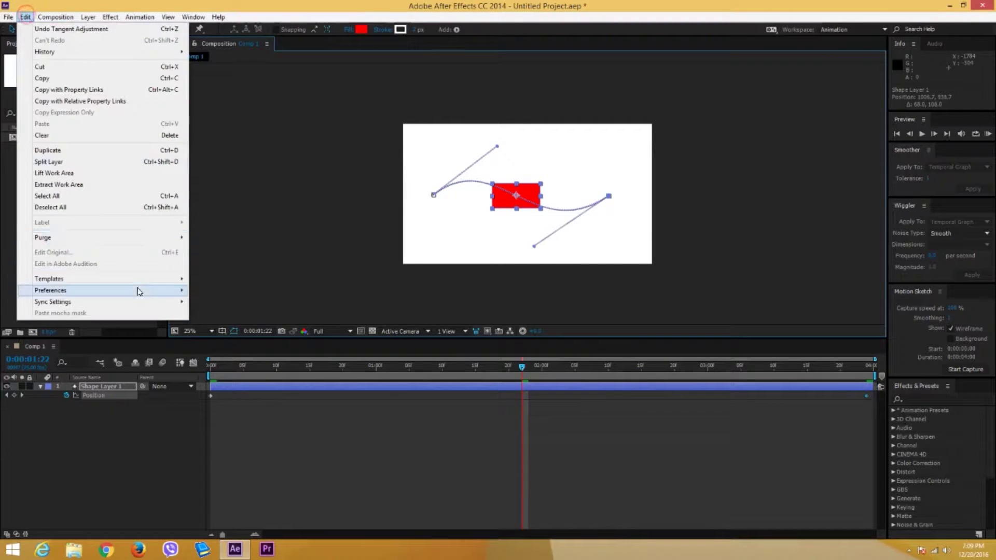
pyautogui.moveTo(138, 291)
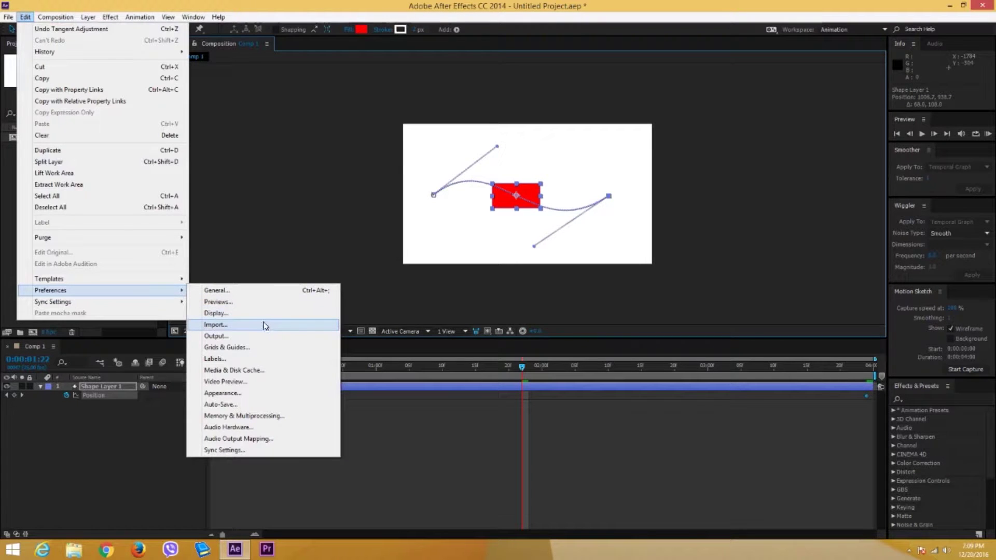
pyautogui.click(241, 313)
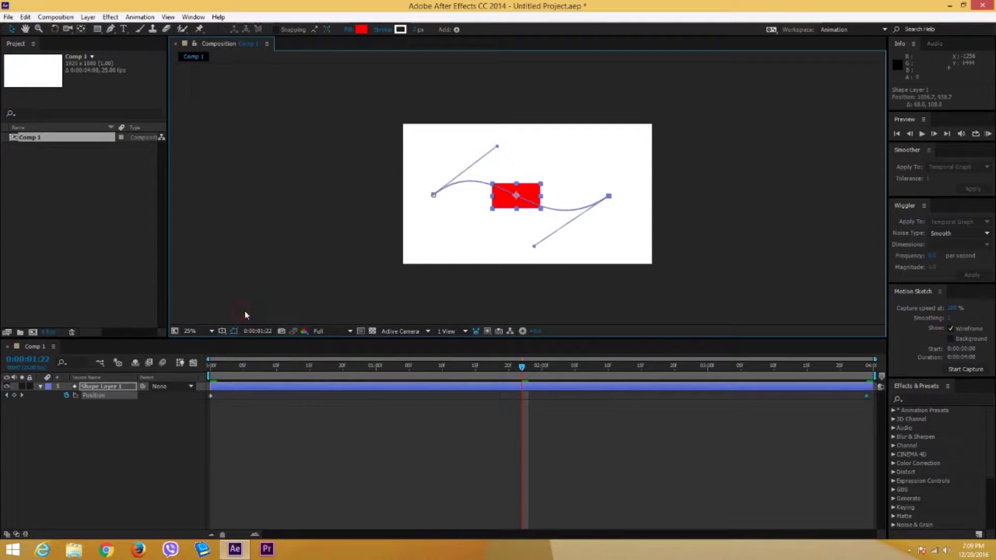
pyautogui.moveTo(228, 197); pyautogui.dragTo(198, 180)
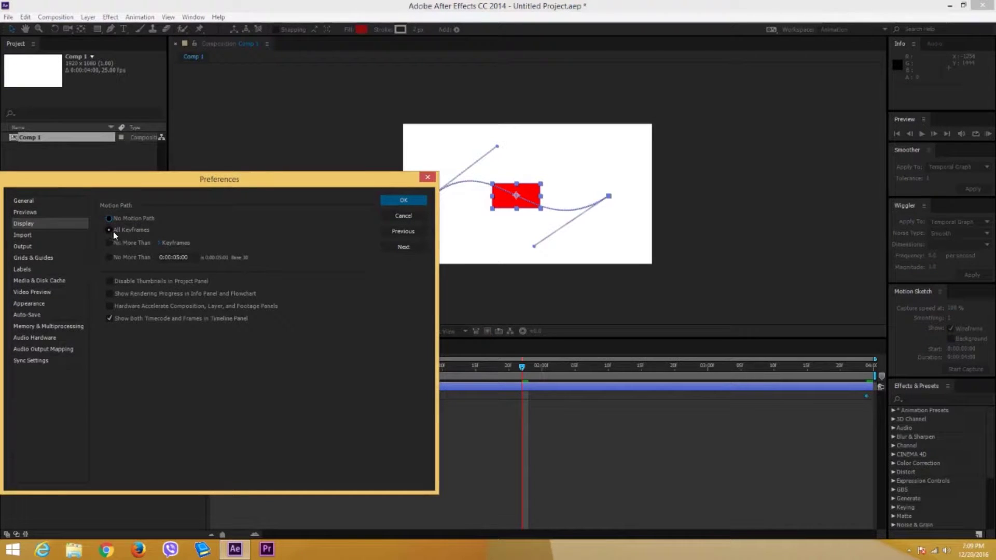
pyautogui.click(132, 257)
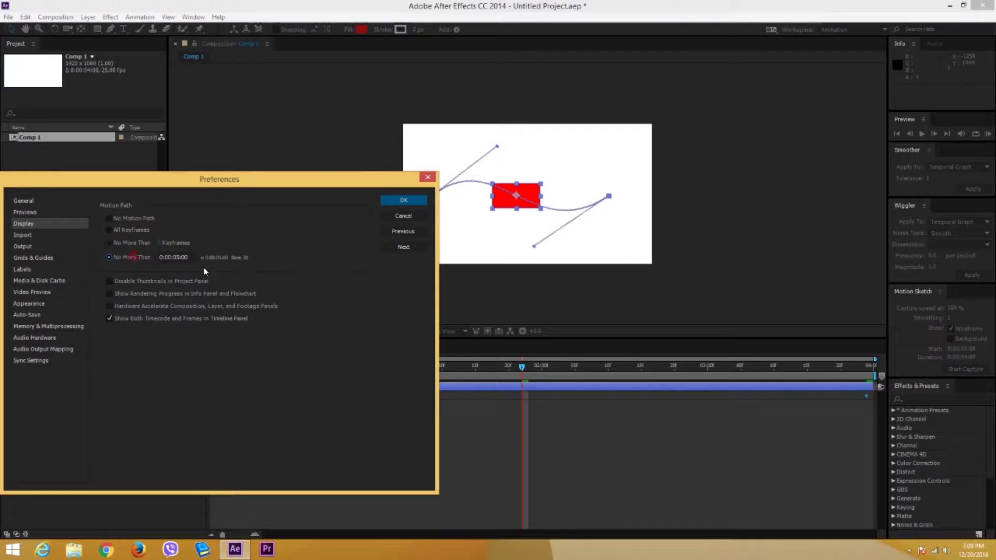
pyautogui.click(176, 258)
pyautogui.press('BackSpace')
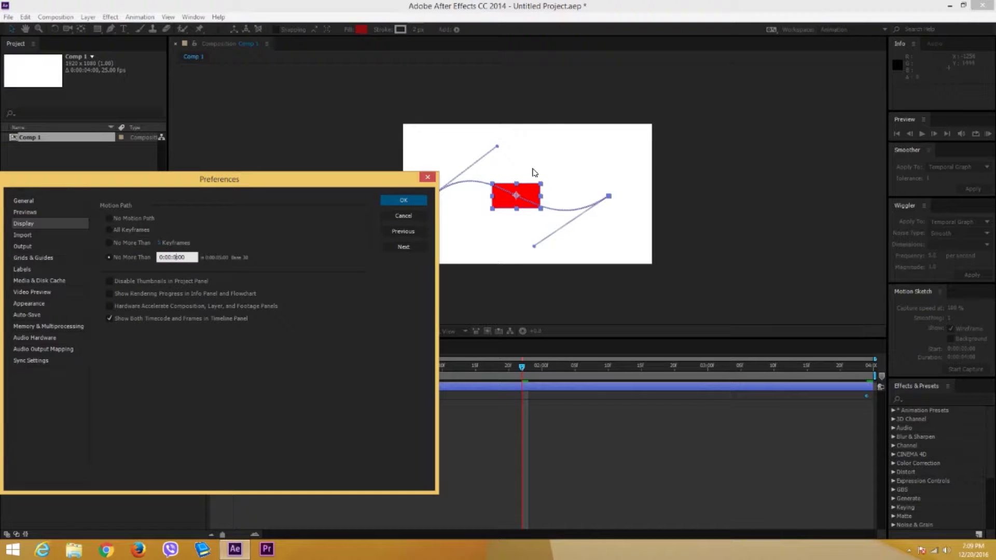
pyautogui.click(418, 200)
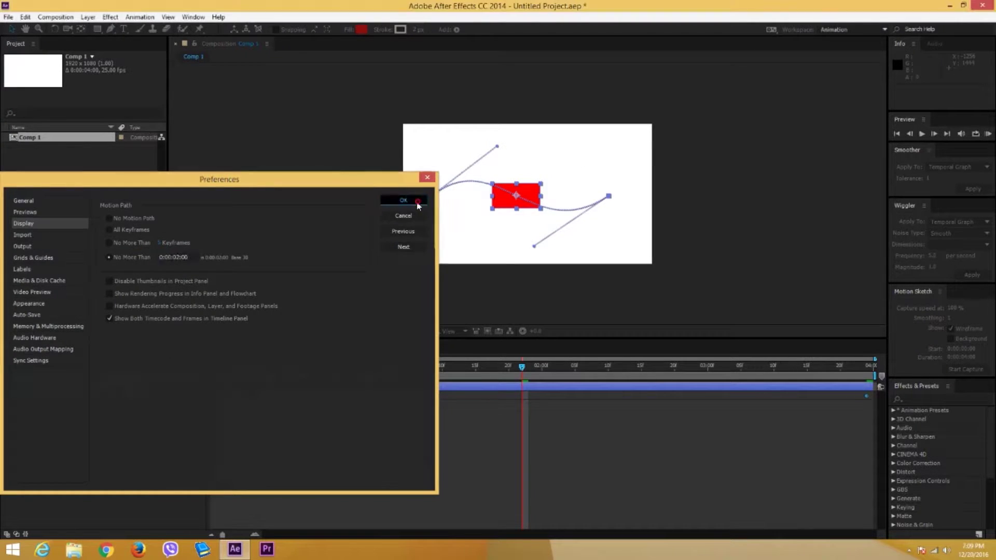
pyautogui.moveTo(509, 367); pyautogui.dragTo(569, 390)
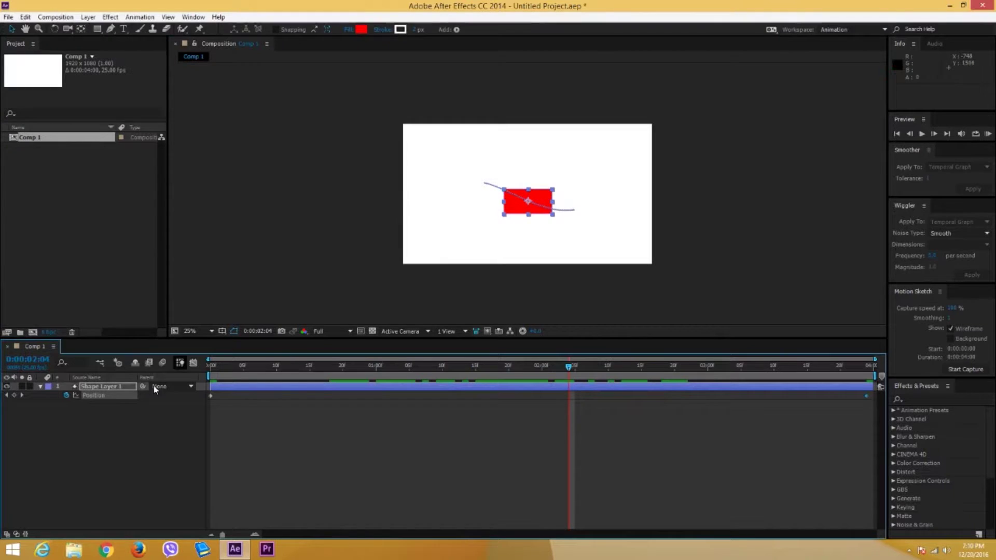
# Set the motion path display to All Keyframes in the Display preferences.
pyautogui.click(55, 17)
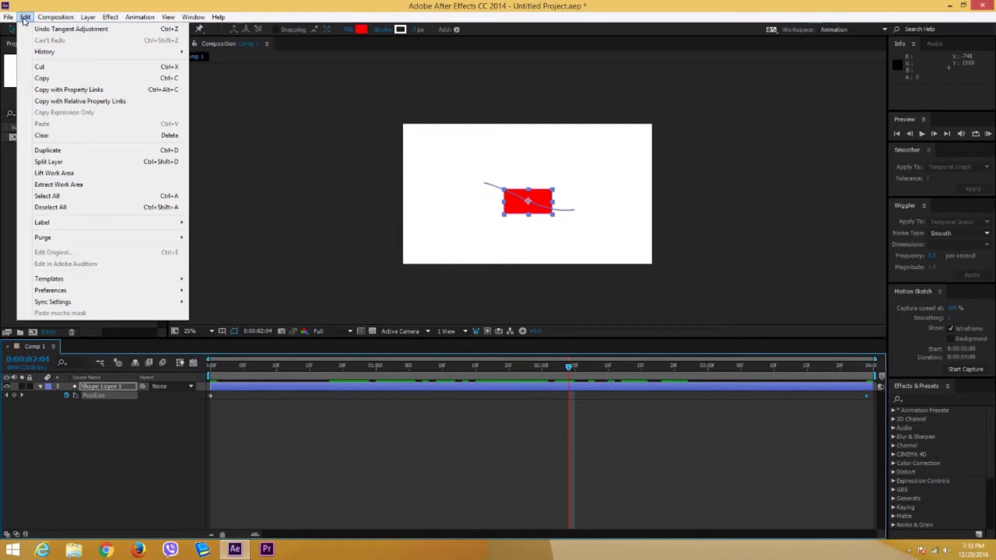
pyautogui.click(56, 17)
pyautogui.click(25, 16)
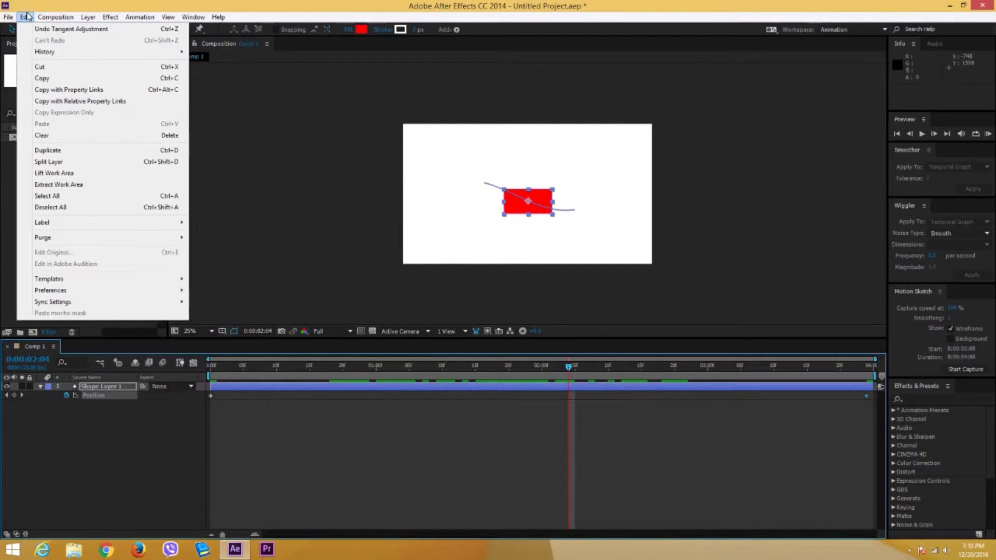
pyautogui.click(130, 292)
pyautogui.click(228, 313)
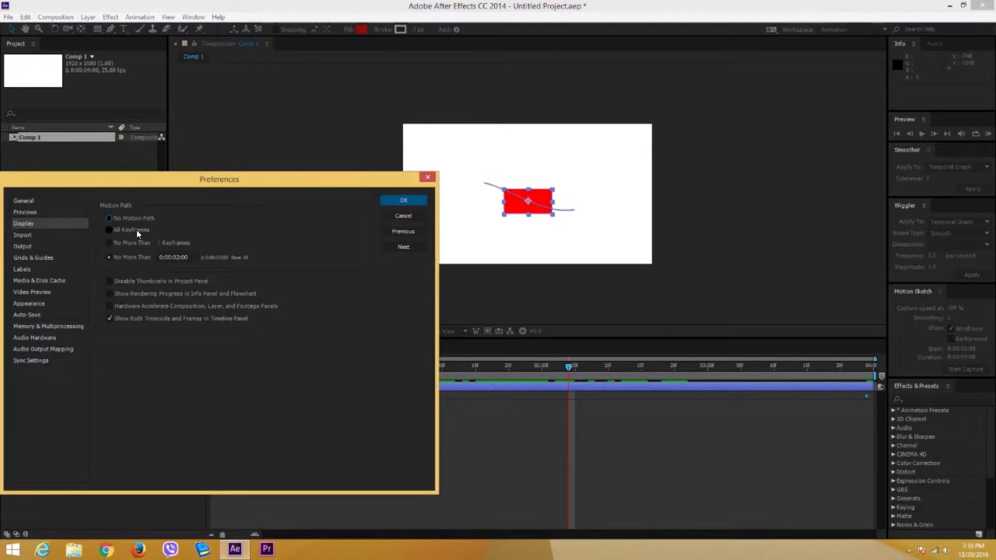
pyautogui.click(136, 230)
pyautogui.click(412, 202)
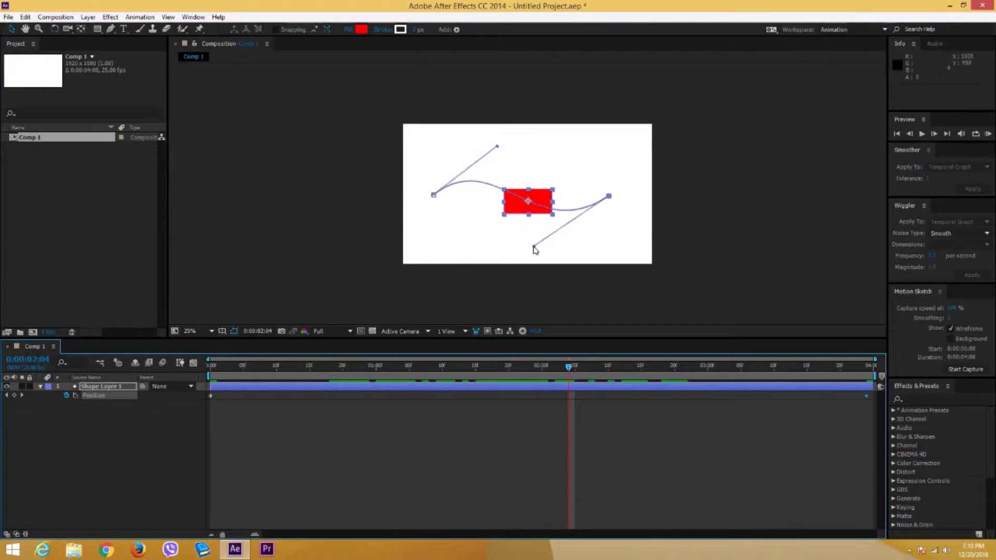
# Exaggerate the S-curve by pulling the last keyframe's tangent further down and the first keyframe's tangent further up, and return to 0:00:00:00.
pyautogui.moveTo(535, 251); pyautogui.dragTo(541, 260)
pyautogui.moveTo(497, 148); pyautogui.dragTo(503, 134)
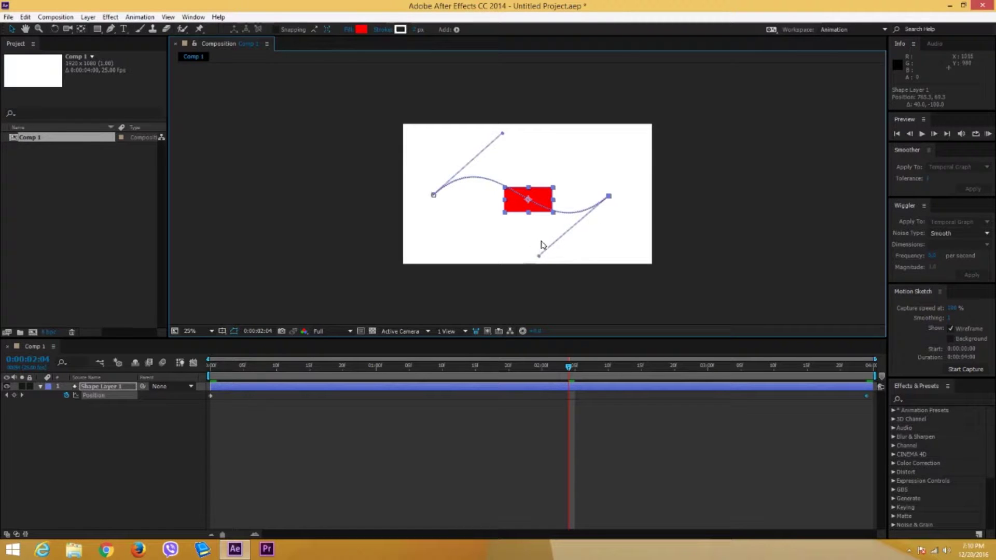
pyautogui.moveTo(399, 374); pyautogui.dragTo(189, 379)
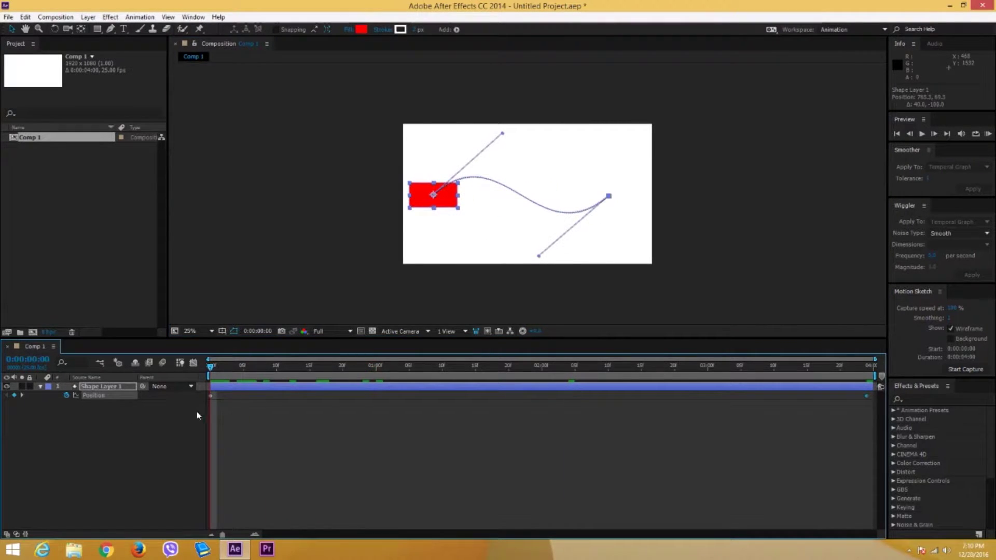
# Reveal the rectangle layer's Rotation property and set the layer's Auto-Orientation to Orient Along Path.
pyautogui.press('r')
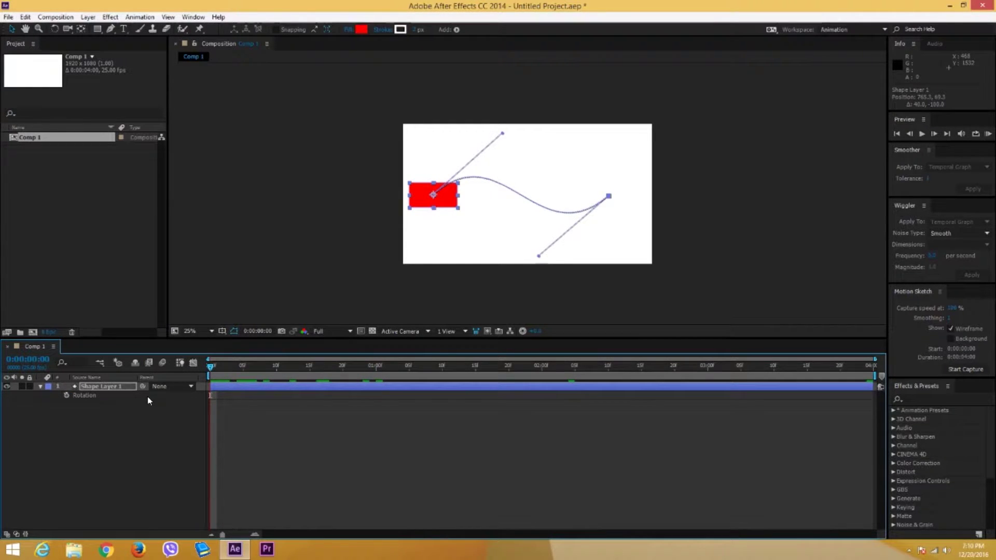
pyautogui.click(155, 433)
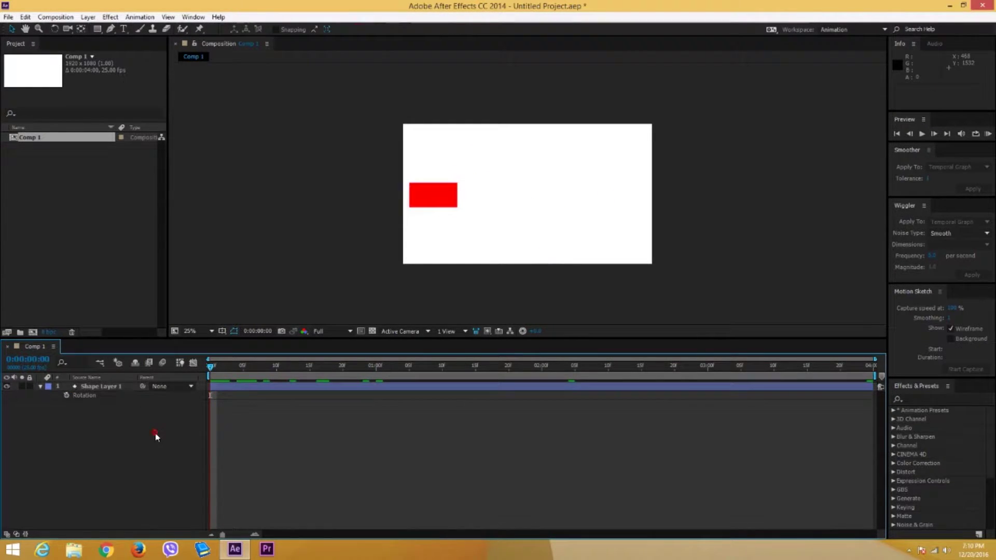
pyautogui.click(111, 387)
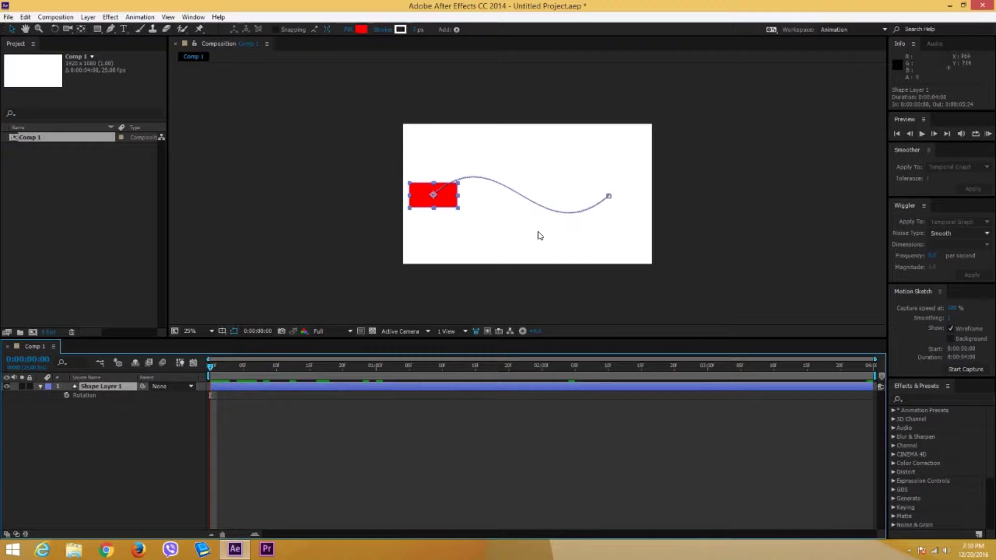
pyautogui.rightClick(91, 388)
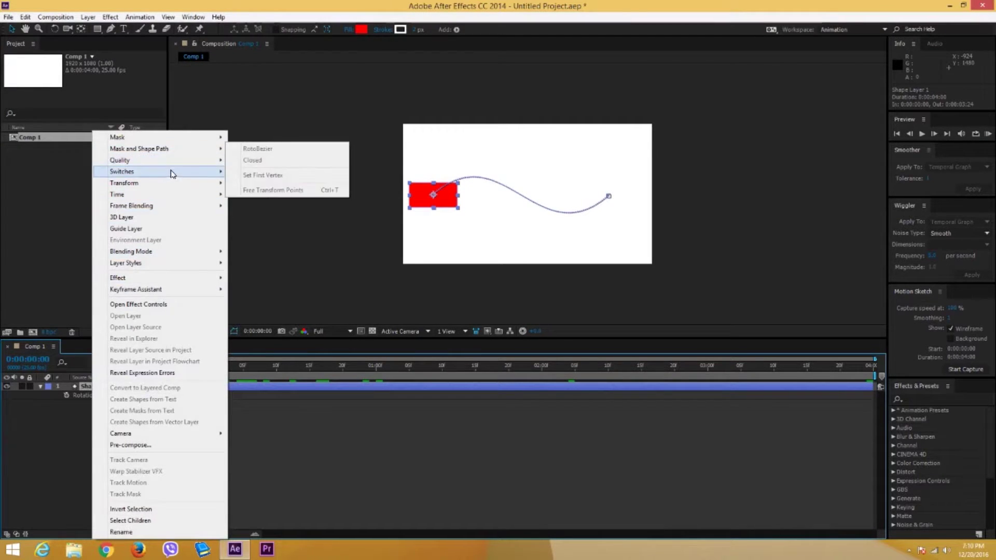
pyautogui.moveTo(179, 183)
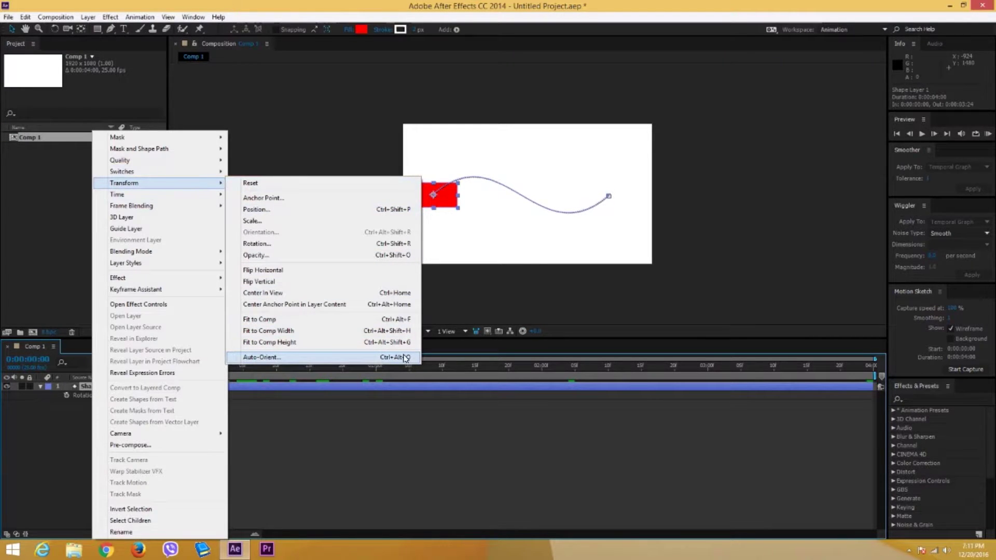
pyautogui.click(263, 359)
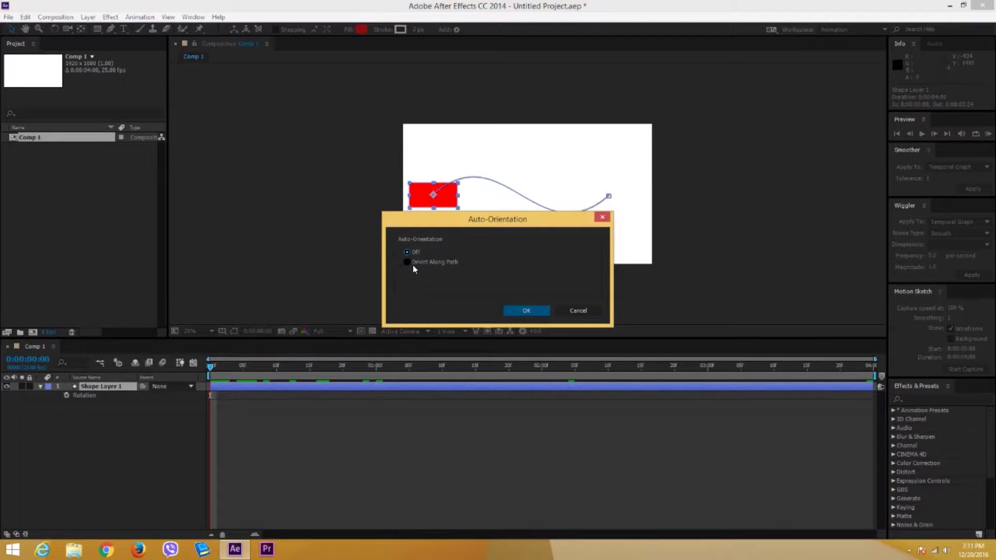
pyautogui.click(526, 311)
# Preview the animation to check how the rectangle turns along its motion path.
pyautogui.moveTo(217, 366); pyautogui.dragTo(876, 413)
pyautogui.press('space')
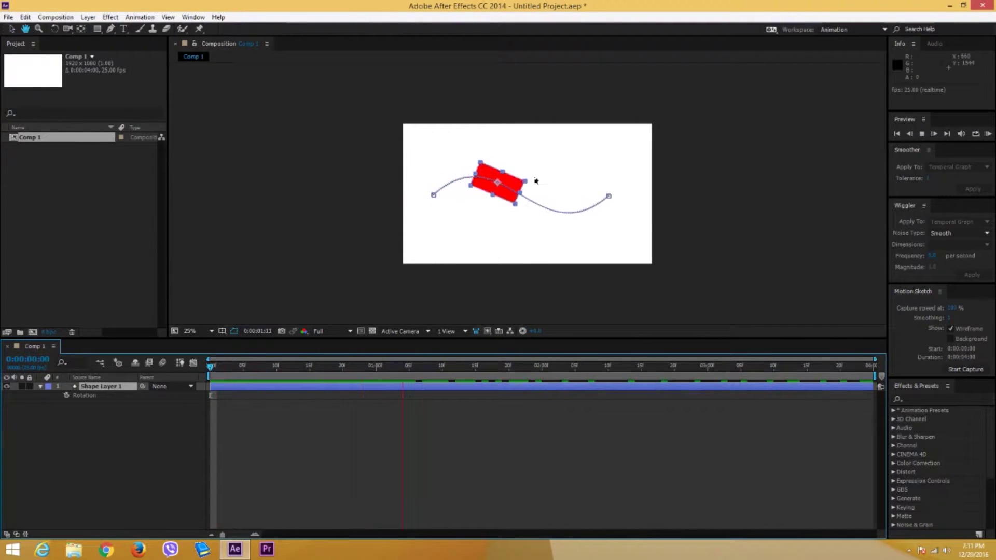
pyautogui.press('space')
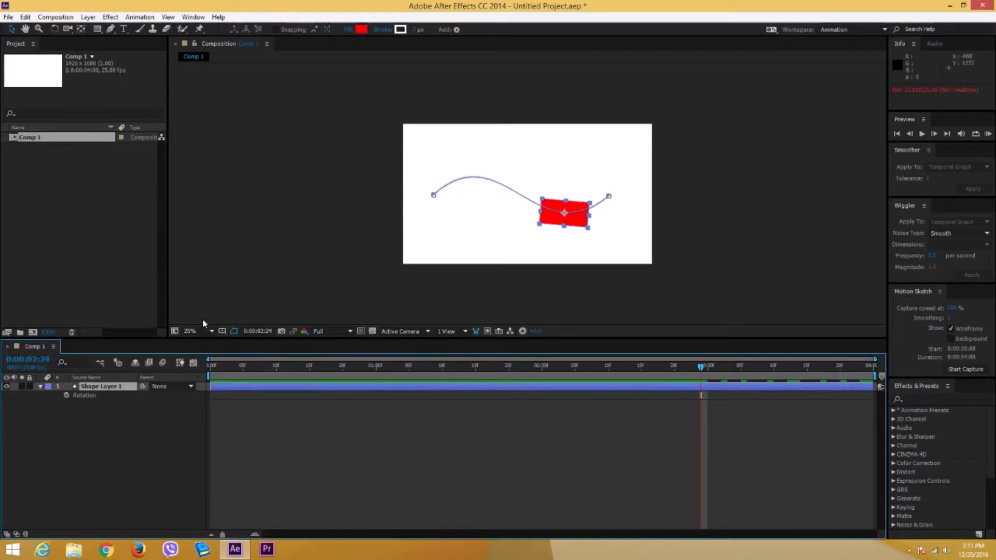
# Show the layer's Rotation value, turn the rectangle until it stands across the motion path, and preview from 0:00:00:00.
pyautogui.click(16, 534)
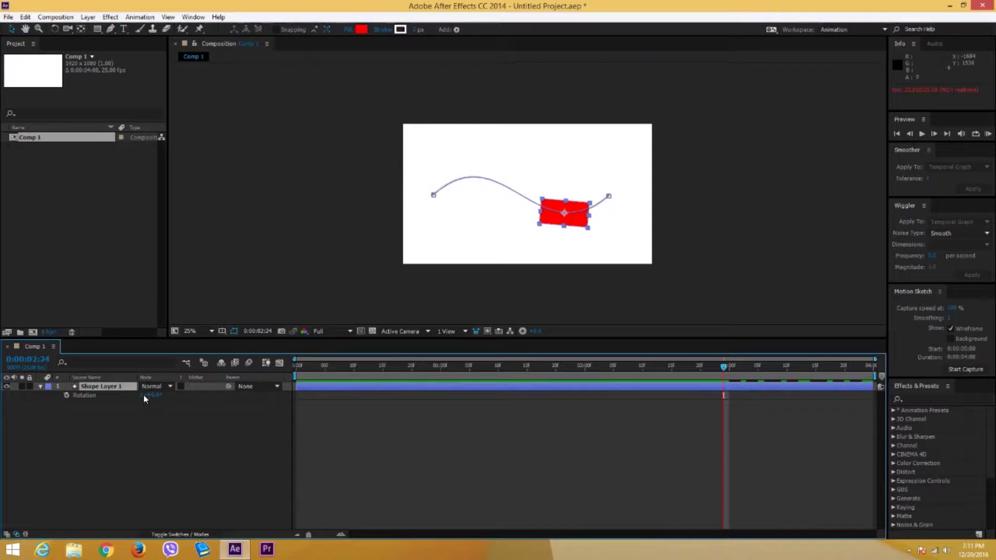
pyautogui.click(142, 410)
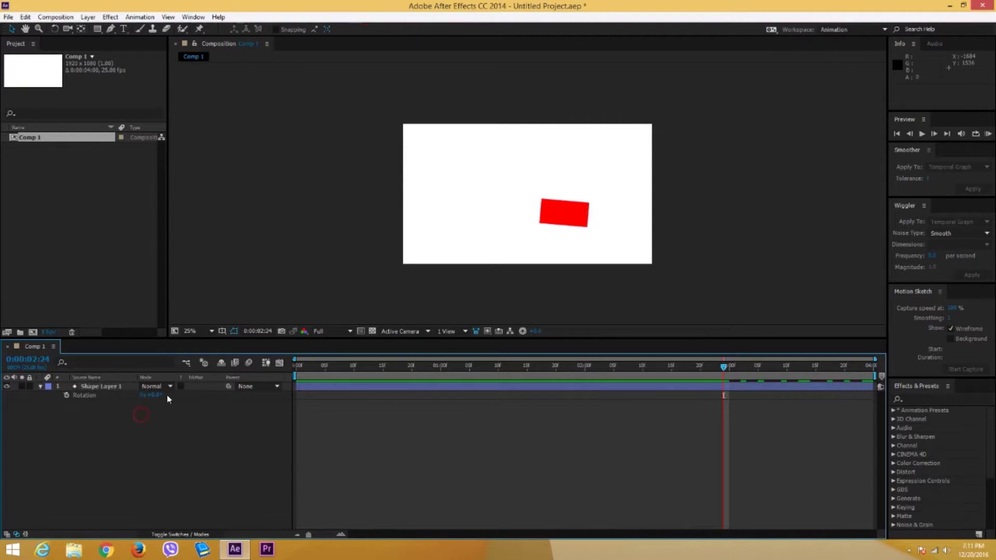
pyautogui.click(133, 393)
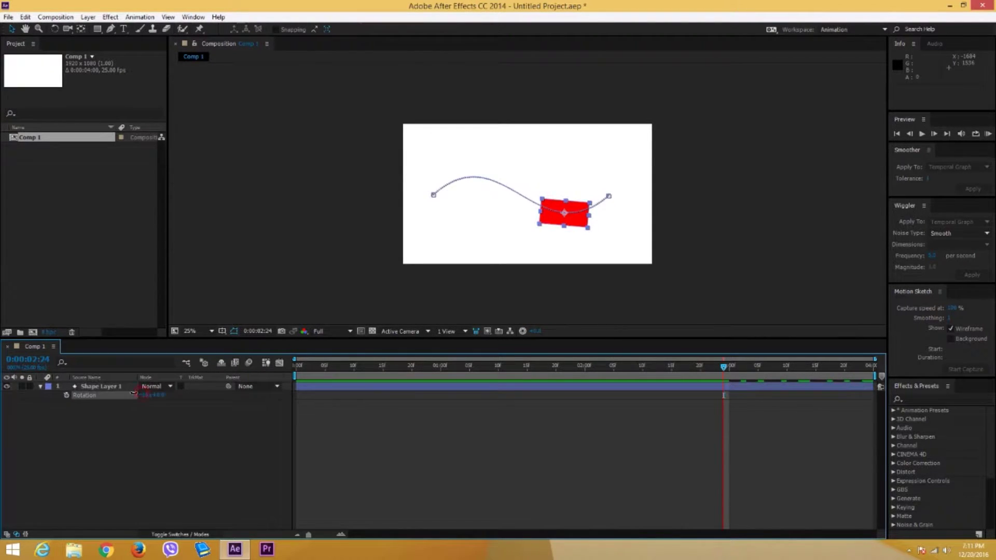
pyautogui.click(168, 401)
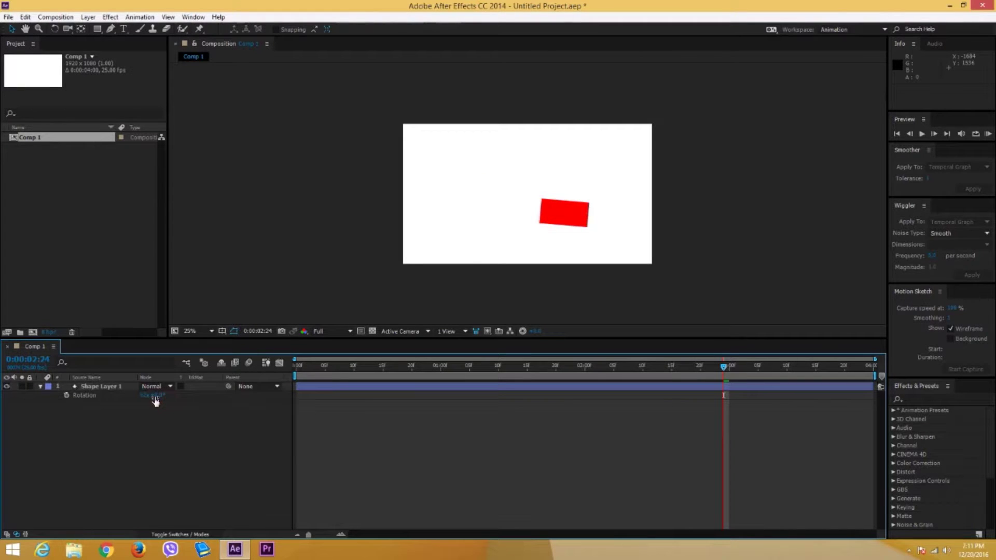
pyautogui.moveTo(155, 401); pyautogui.dragTo(203, 396)
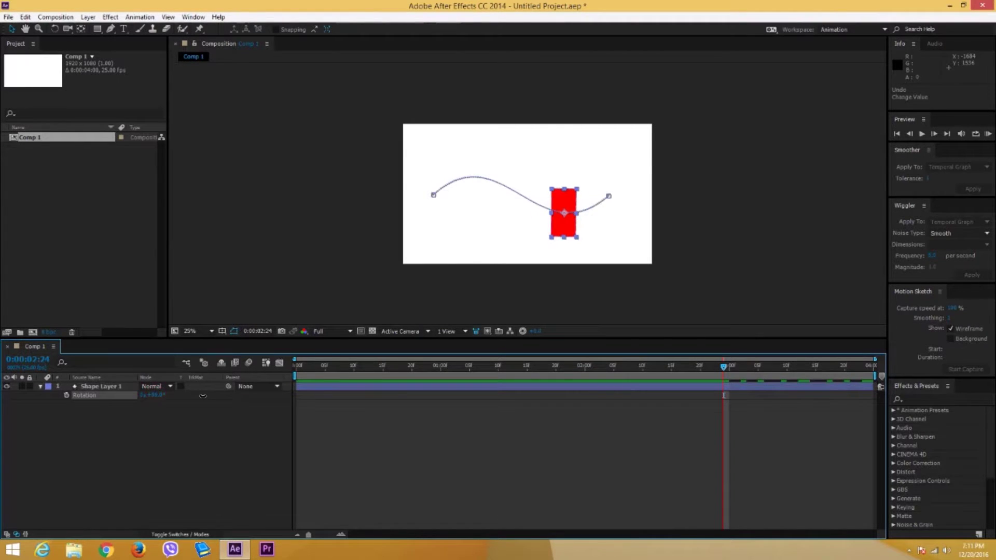
pyautogui.moveTo(586, 365); pyautogui.dragTo(296, 366)
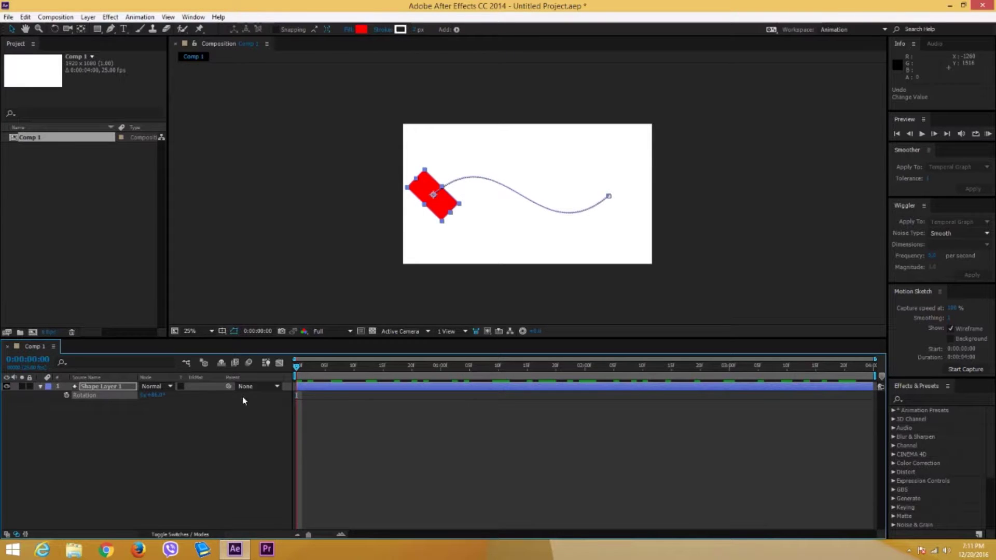
pyautogui.press('space')
pyautogui.press('space')
pyautogui.click(208, 449)
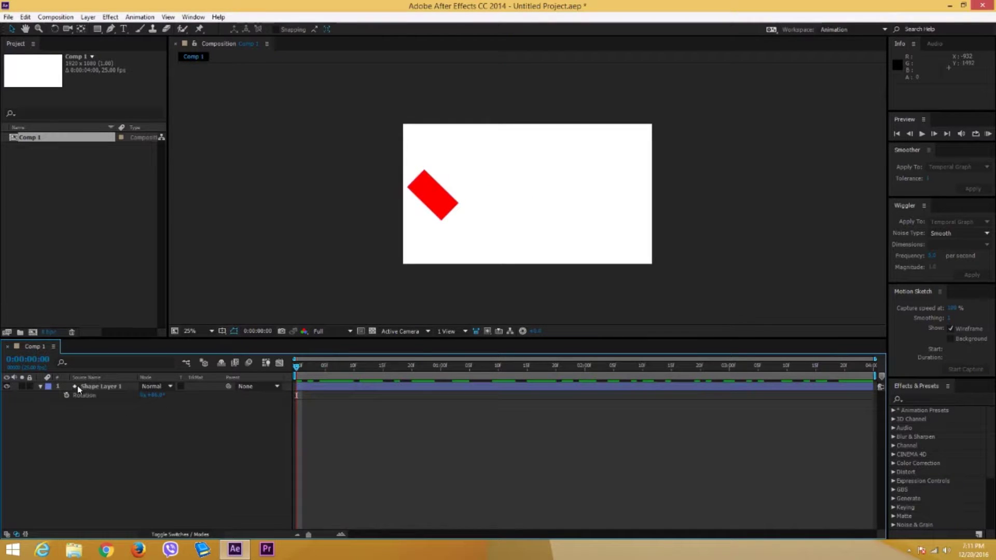
# Set the rectangle layer's Rotation back to 0 degrees.
pyautogui.click(112, 387)
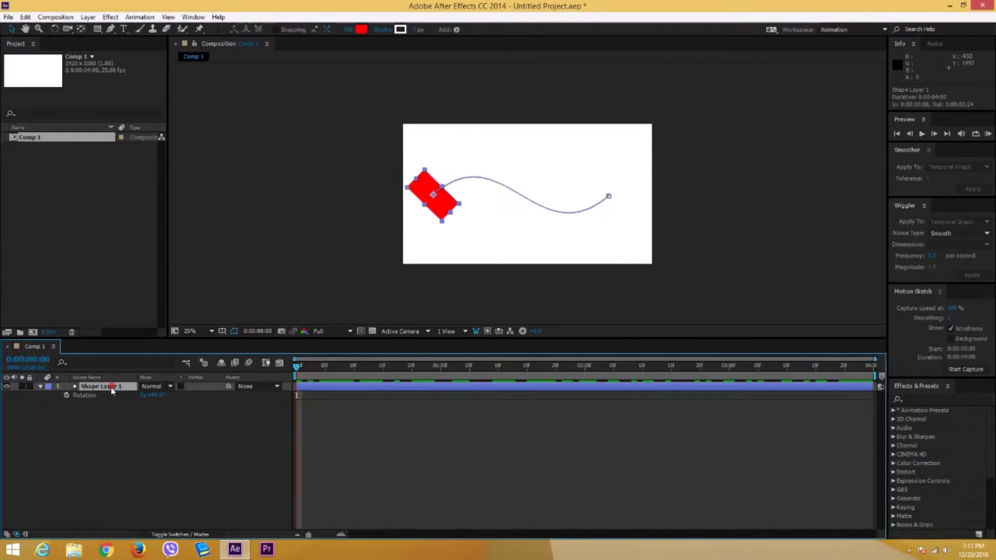
pyautogui.click(159, 396)
pyautogui.write('0')
pyautogui.press('Return')
pyautogui.click(278, 414)
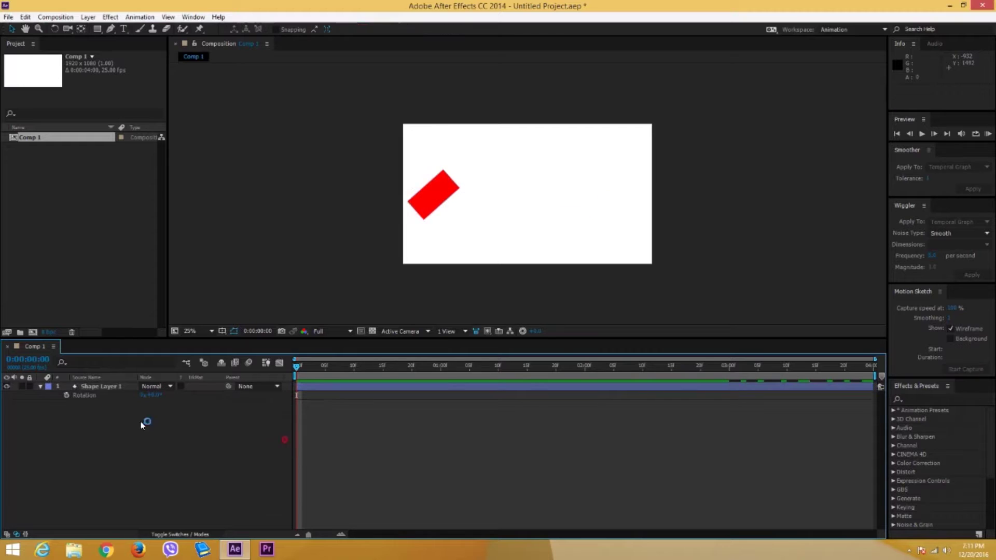
# Copy Shape Layer 1 and paste it twice to make two duplicates of the animated rectangle.
pyautogui.click(99, 388)
pyautogui.hotkey('ctrl', 'c')
pyautogui.hotkey('ctrl', 'v')
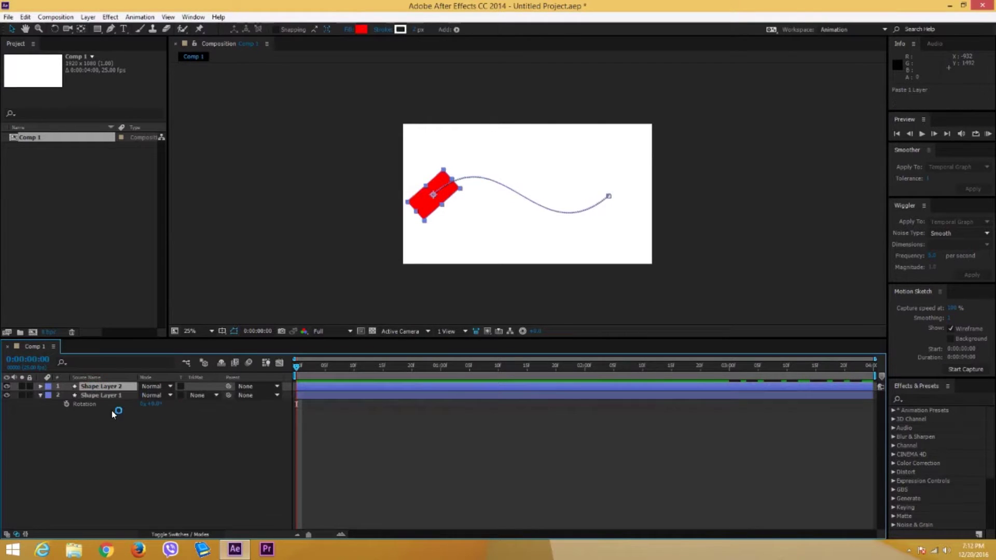
pyautogui.hotkey('ctrl', 'v')
pyautogui.moveTo(351, 369); pyautogui.dragTo(244, 377)
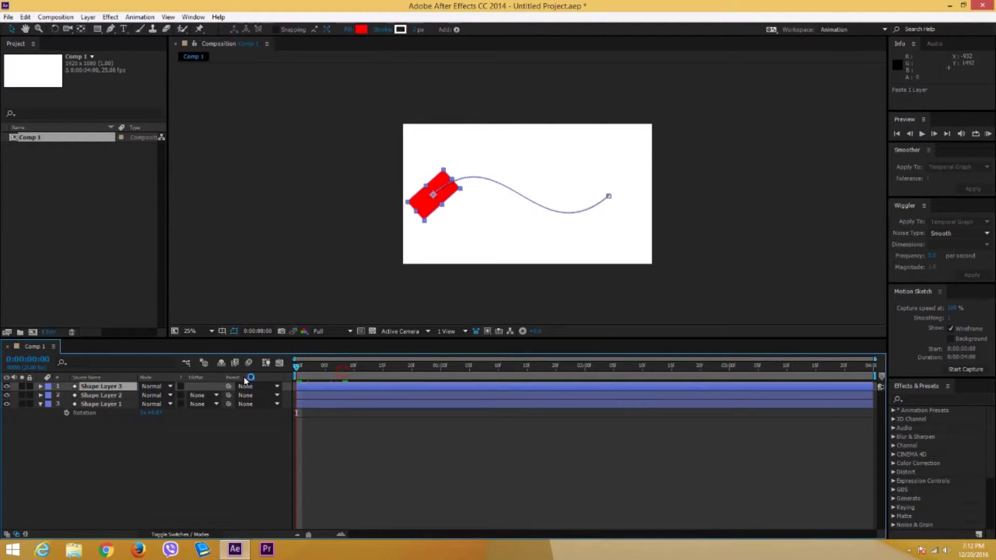
# Display only the Position property for all three shape layers in the timeline.
pyautogui.keyDown('shift'); pyautogui.click(111, 397); pyautogui.keyUp('shift')
pyautogui.press('p')
pyautogui.click(97, 421)
pyautogui.press('p')
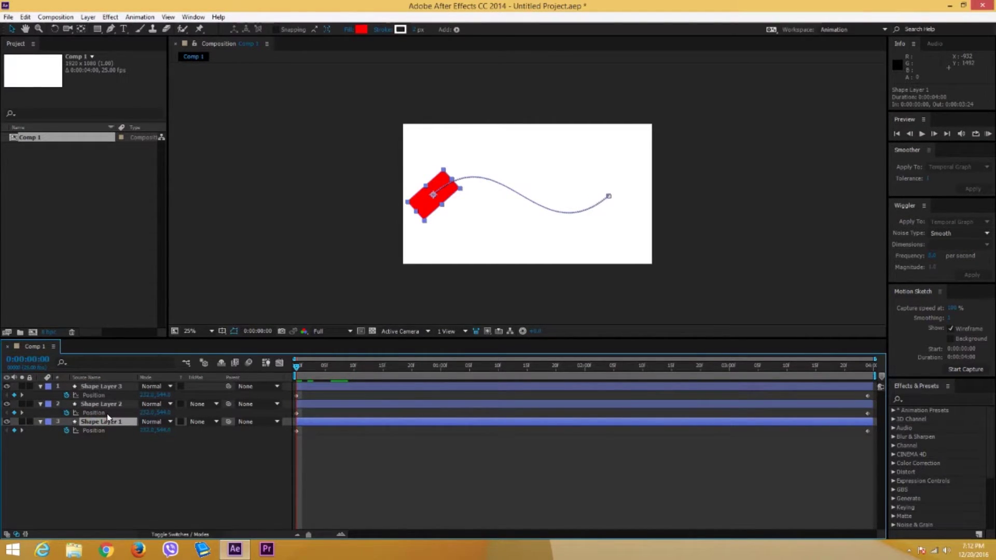
# At 0:00:03:24, move Shape Layer 1's rectangle up near the composition's upper edge and Shape Layer 2's down near the lower edge.
pyautogui.click(23, 396)
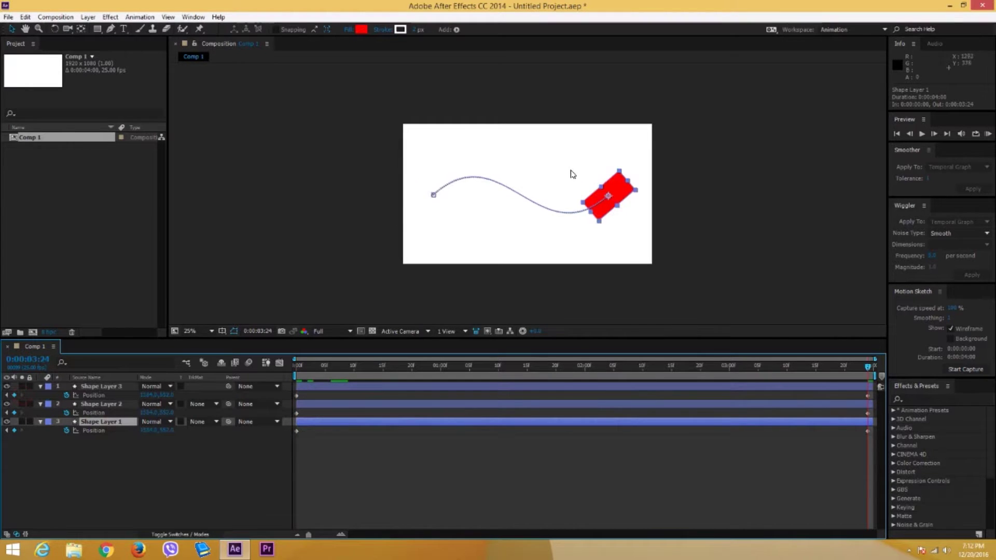
pyautogui.moveTo(608, 197); pyautogui.dragTo(606, 152)
pyautogui.click(808, 406)
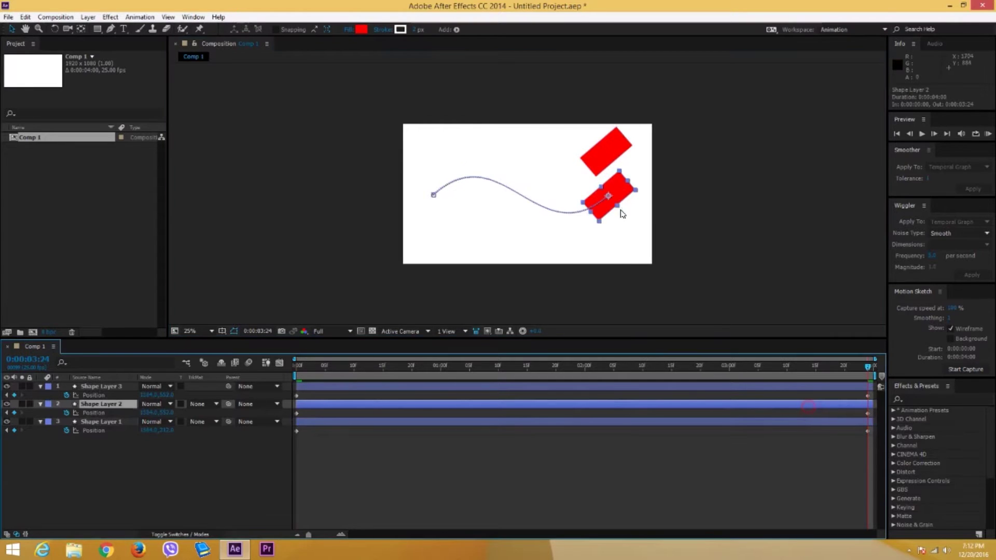
pyautogui.moveTo(618, 212); pyautogui.dragTo(620, 240)
# Preview the three rectangles' diverging motion from 0:00:00:00, then deselect all layers.
pyautogui.moveTo(539, 367); pyautogui.dragTo(3, 382)
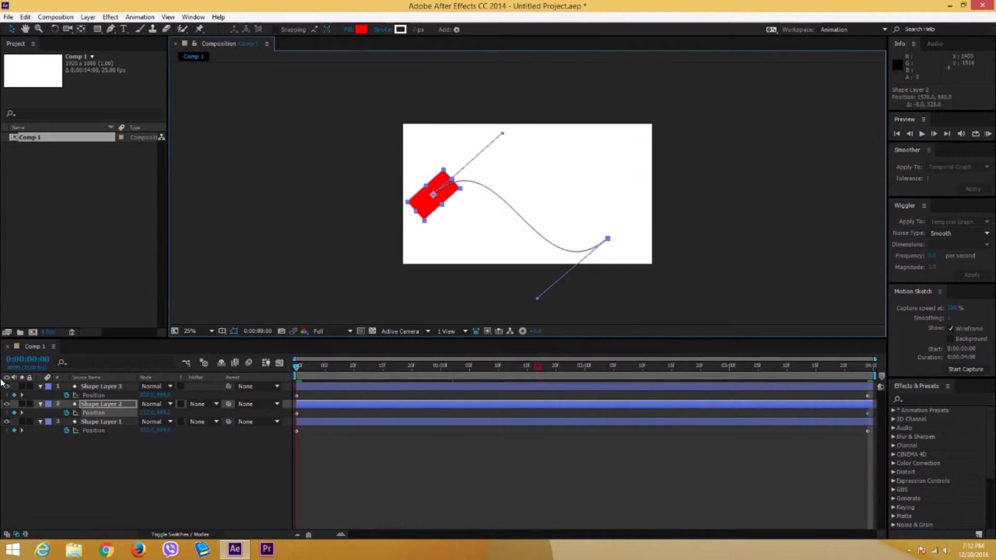
pyautogui.press('space')
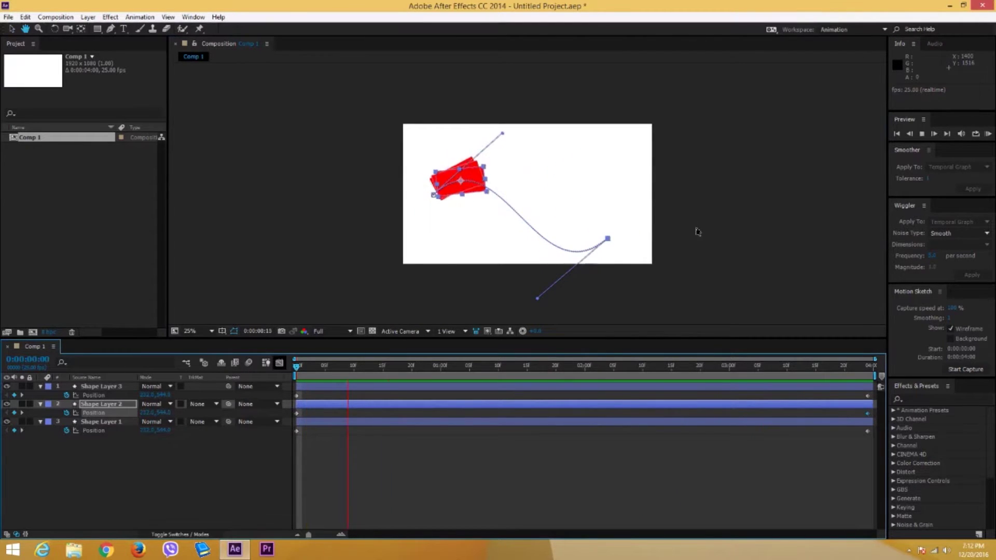
pyautogui.press('space')
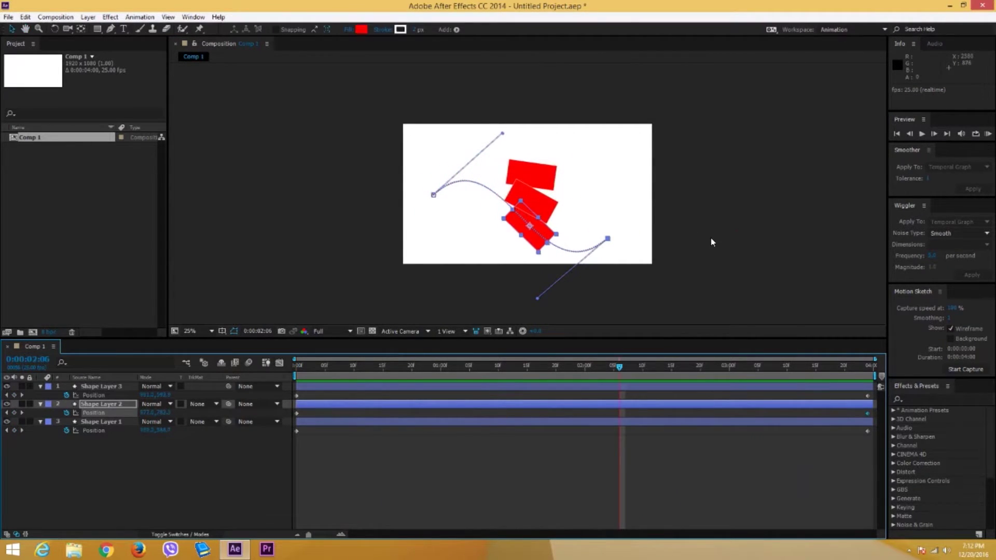
pyautogui.click(737, 231)
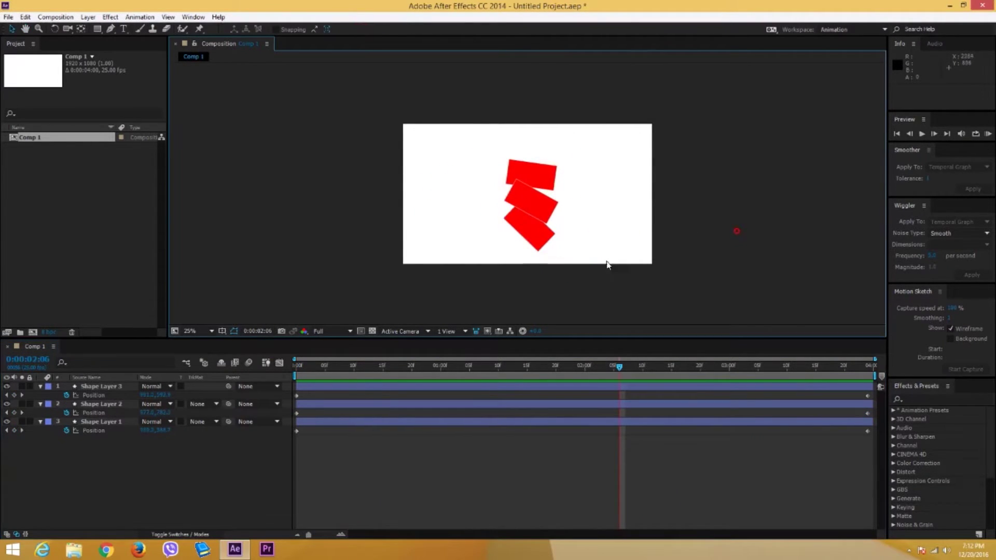
# Delete all three shape layers from the composition.
pyautogui.click(85, 387)
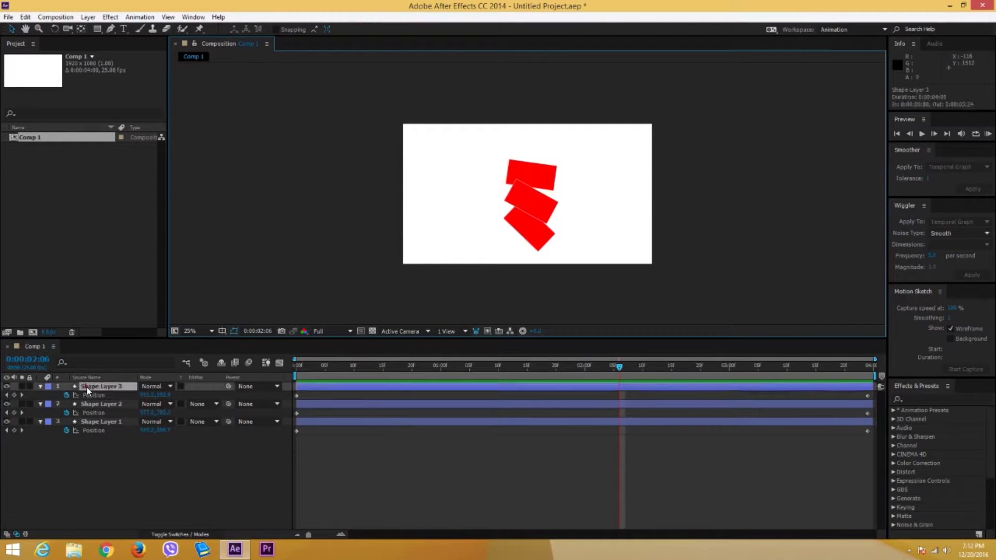
pyautogui.press('Delete')
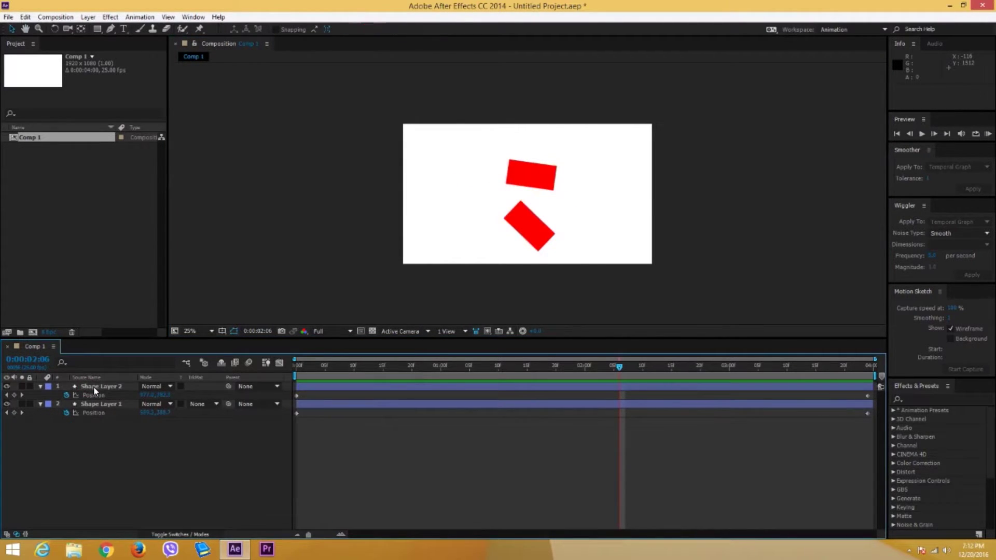
pyautogui.click(89, 387)
pyautogui.press('Delete')
pyautogui.click(88, 387)
pyautogui.press('Delete')
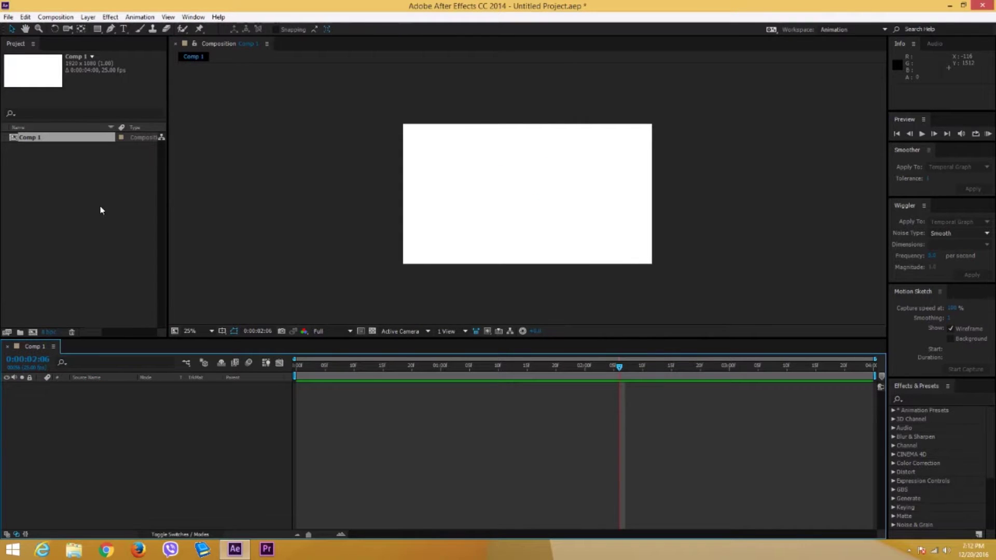
# Import car-icon--2.png from the Desktop into the project.
pyautogui.doubleClick(72, 201)
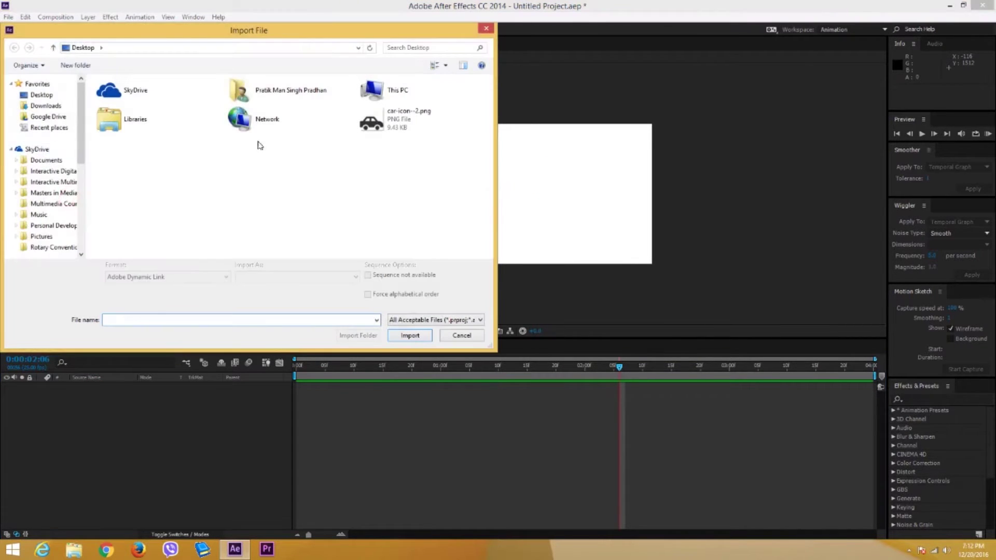
pyautogui.click(401, 110)
pyautogui.click(410, 336)
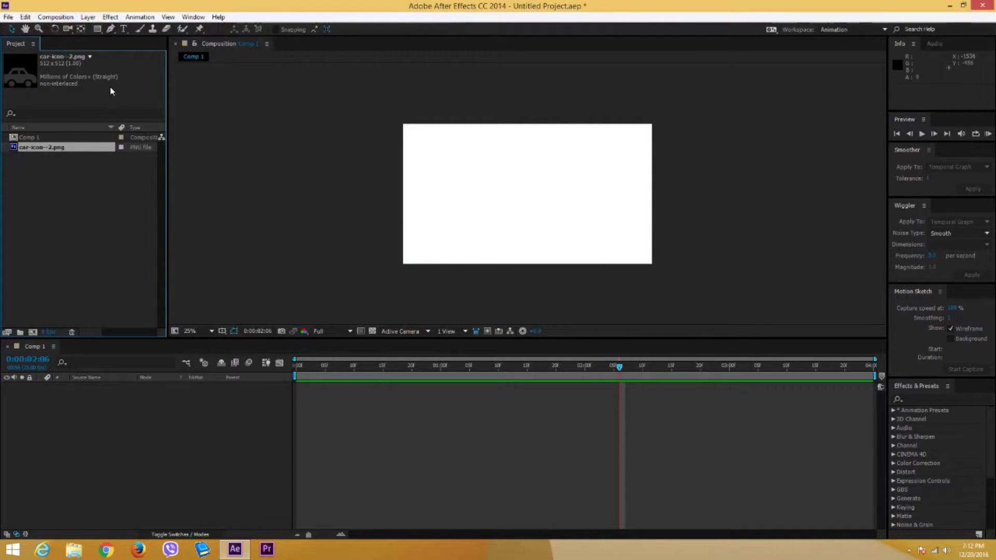
# Activate the Pen tool and add a new empty shape layer to Comp 1.
pyautogui.click(110, 30)
pyautogui.rightClick(117, 431)
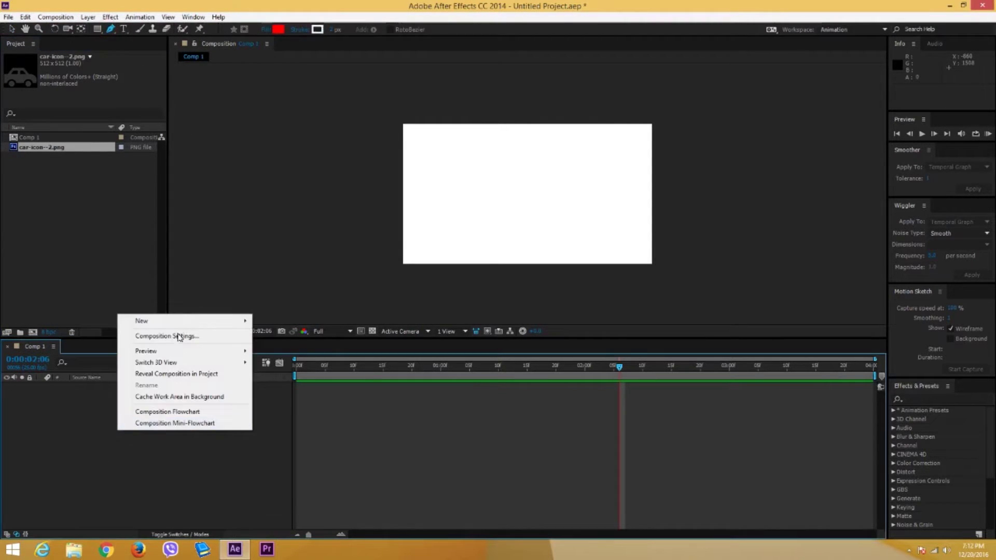
pyautogui.click(76, 435)
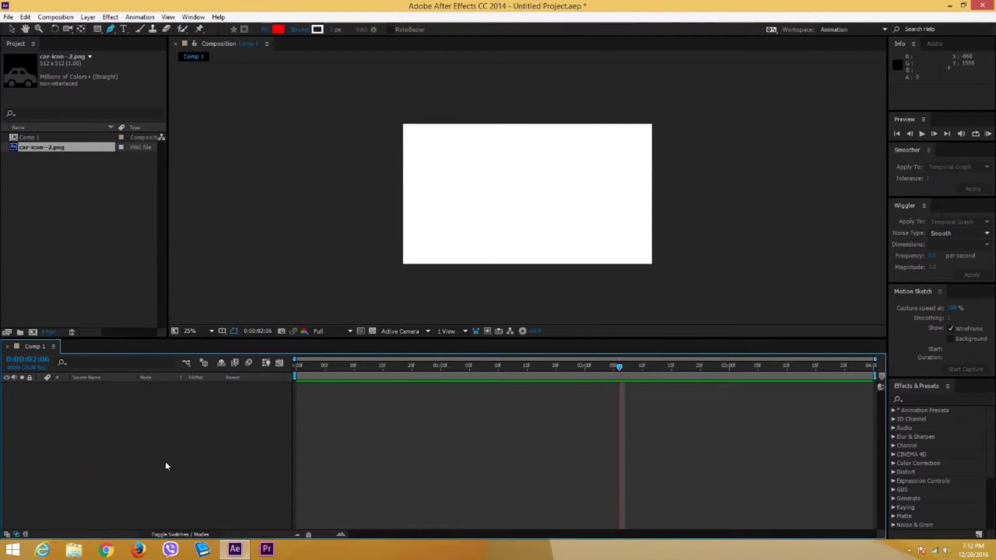
pyautogui.rightClick(119, 406)
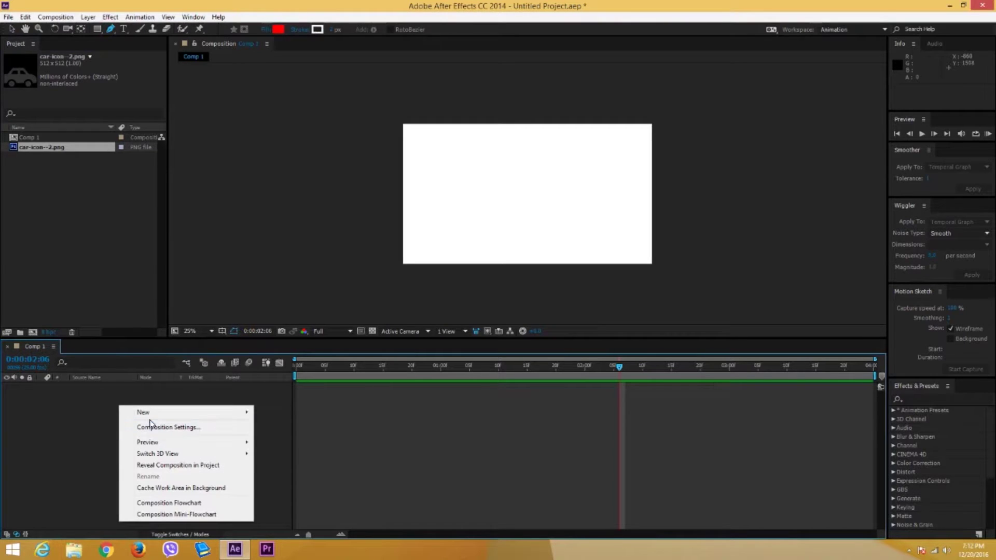
pyautogui.moveTo(155, 418)
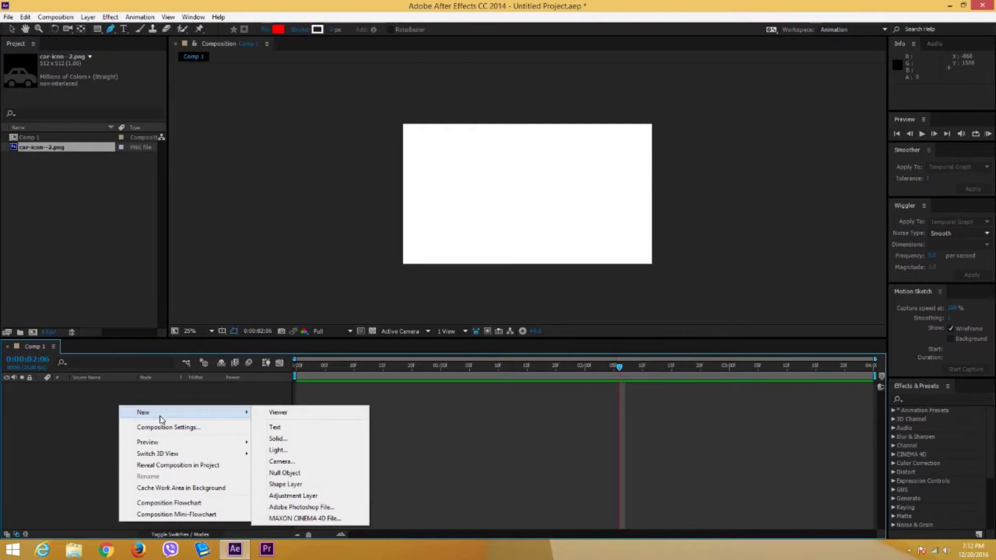
pyautogui.click(295, 487)
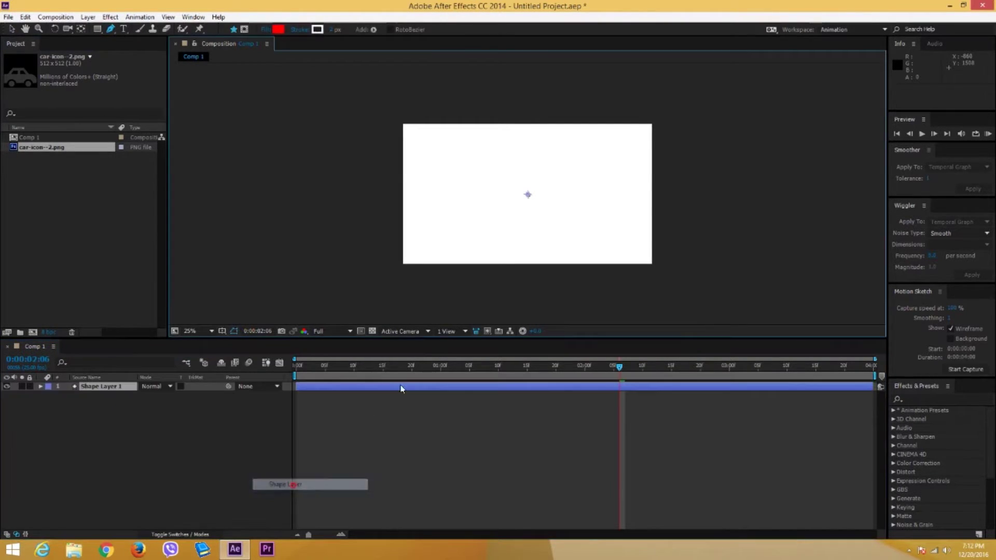
# Draw a closed red hill shape with a wavy upper edge, extending past the composition's sides and lower edge, using the Pen tool.
pyautogui.click(390, 196)
pyautogui.moveTo(506, 213); pyautogui.dragTo(553, 188)
pyautogui.moveTo(676, 185); pyautogui.dragTo(688, 197)
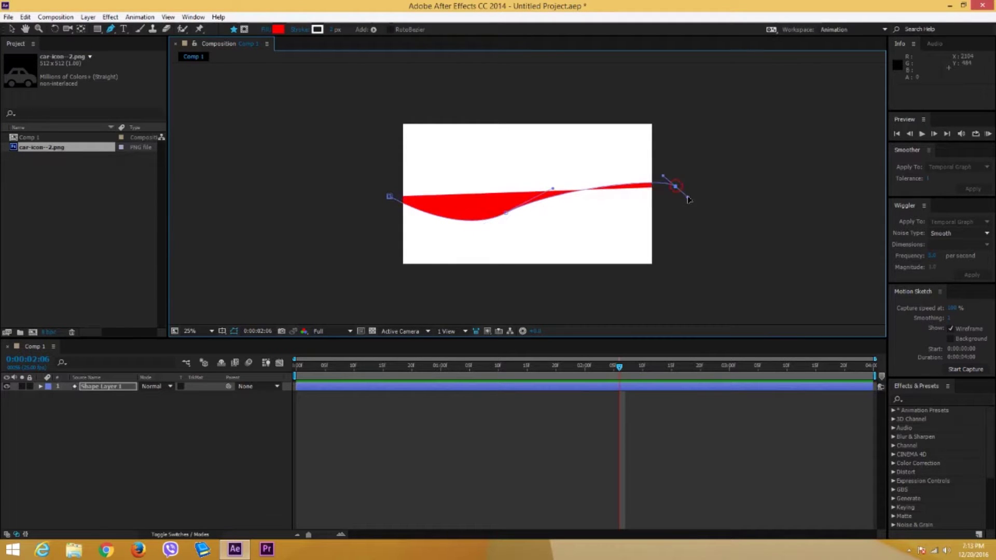
pyautogui.click(693, 300)
pyautogui.click(524, 293)
pyautogui.click(362, 306)
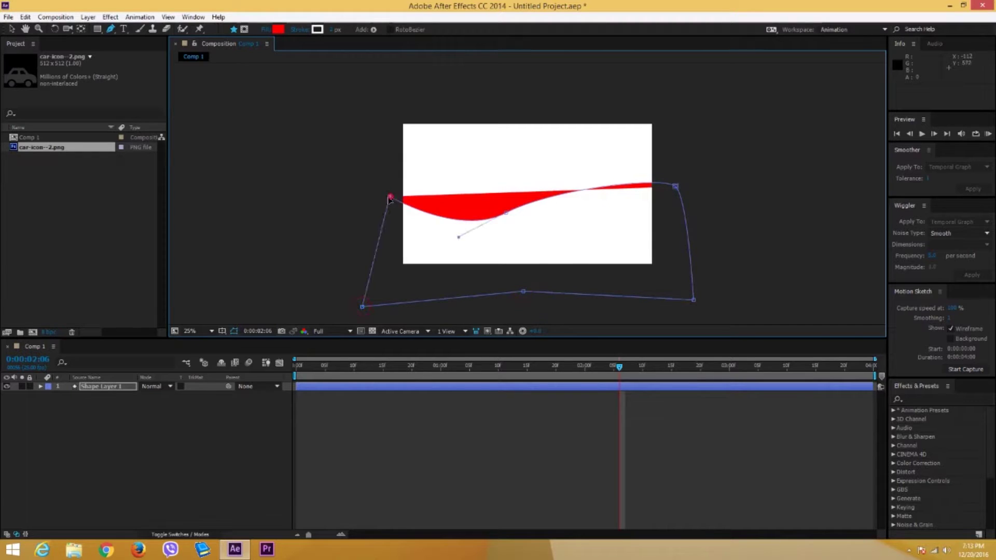
pyautogui.click(389, 196)
pyautogui.click(12, 28)
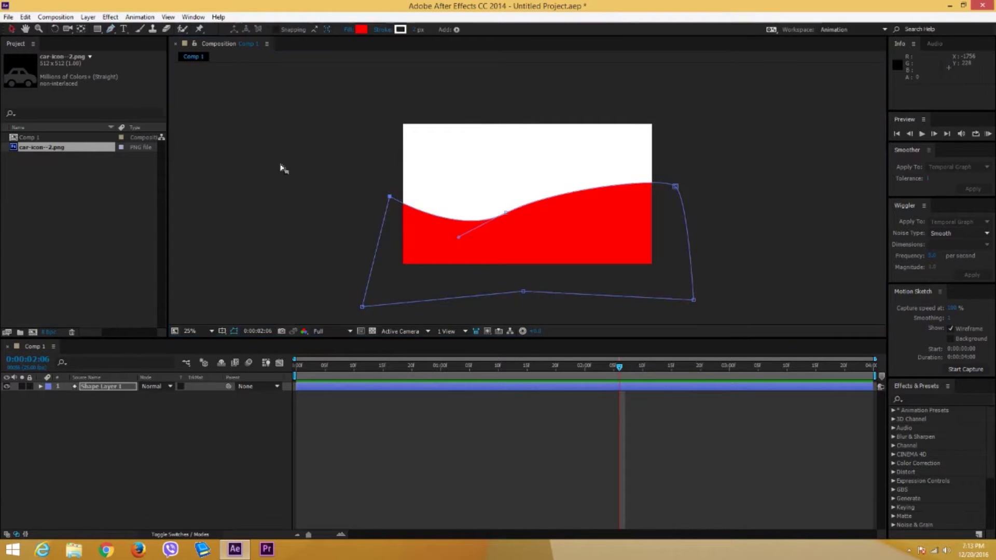
pyautogui.click(282, 165)
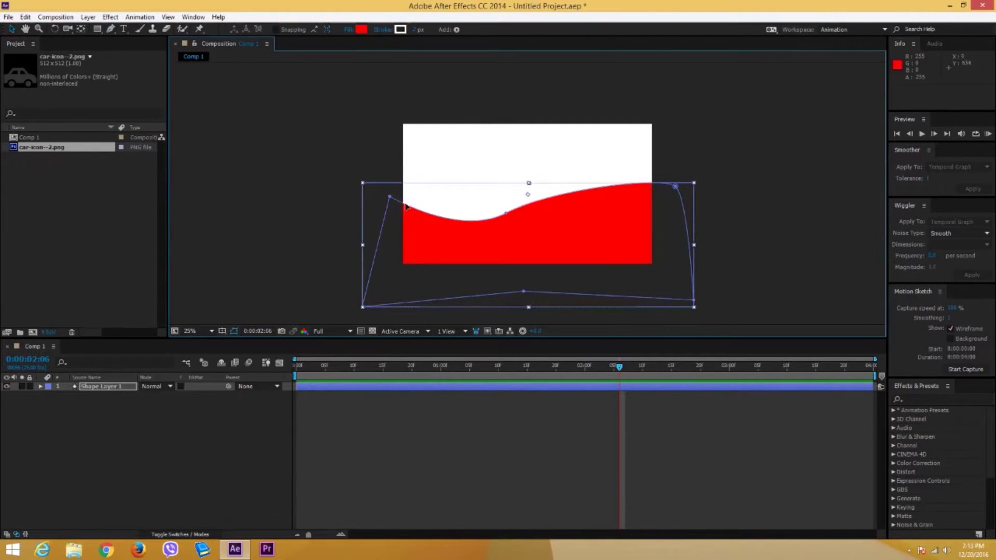
# Add car-icon--2.png to Comp 1 beneath Shape Layer 1 and move the car up into the white area above the hill's dip.
pyautogui.click(72, 194)
pyautogui.moveTo(35, 151); pyautogui.dragTo(86, 399)
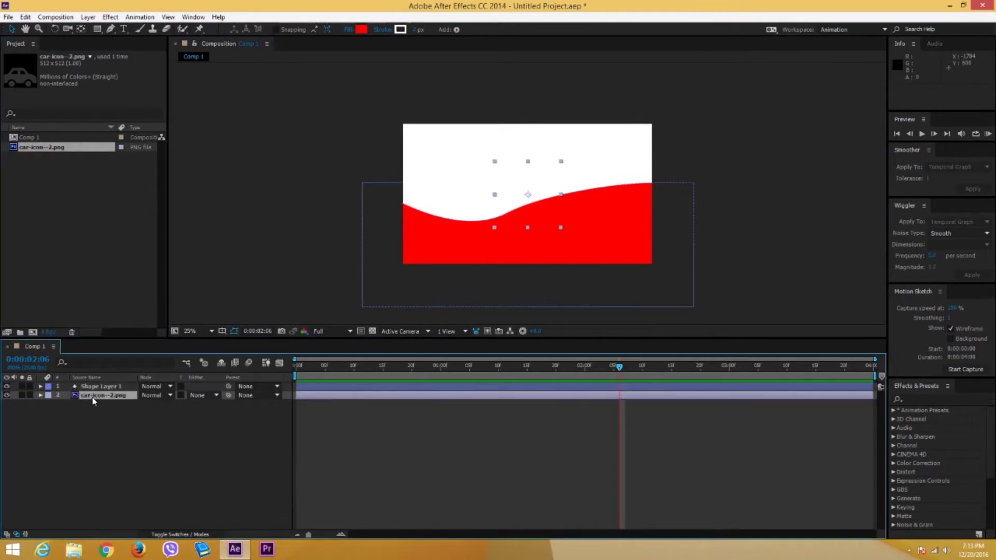
pyautogui.moveTo(514, 198); pyautogui.dragTo(458, 172)
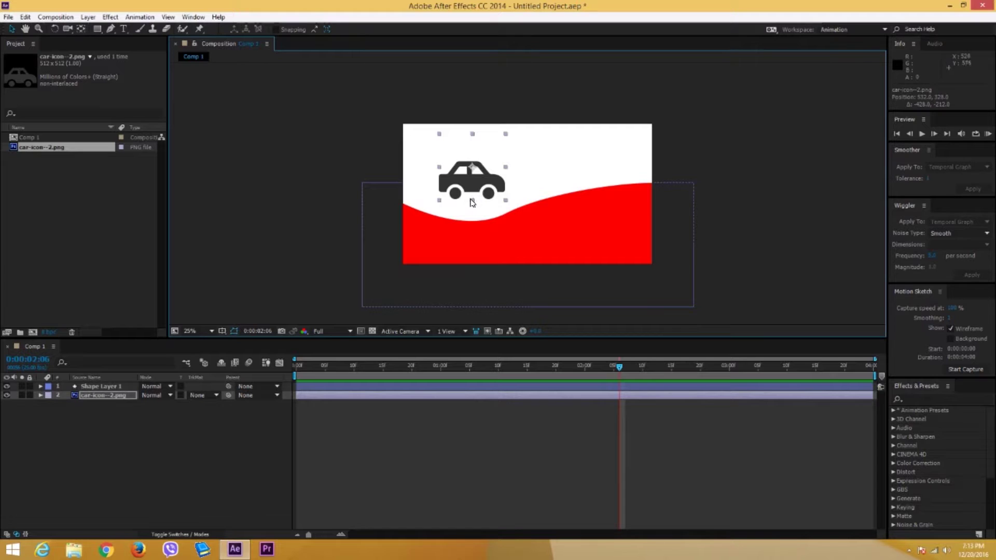
# Move the car's anchor point to its bottom centre and place the car on the hill at the composition's left edge.
pyautogui.click(81, 30)
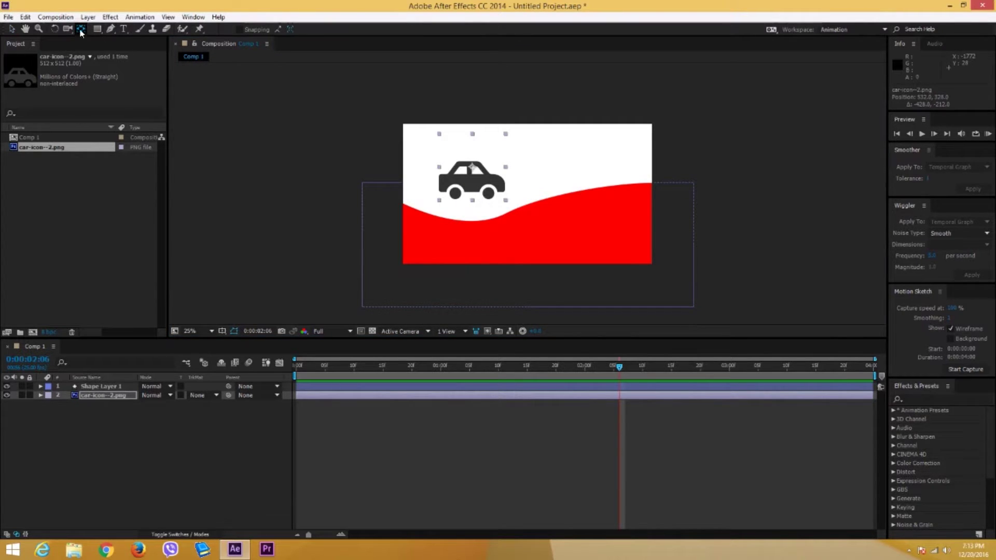
pyautogui.moveTo(473, 167); pyautogui.dragTo(409, 183)
pyautogui.click(10, 29)
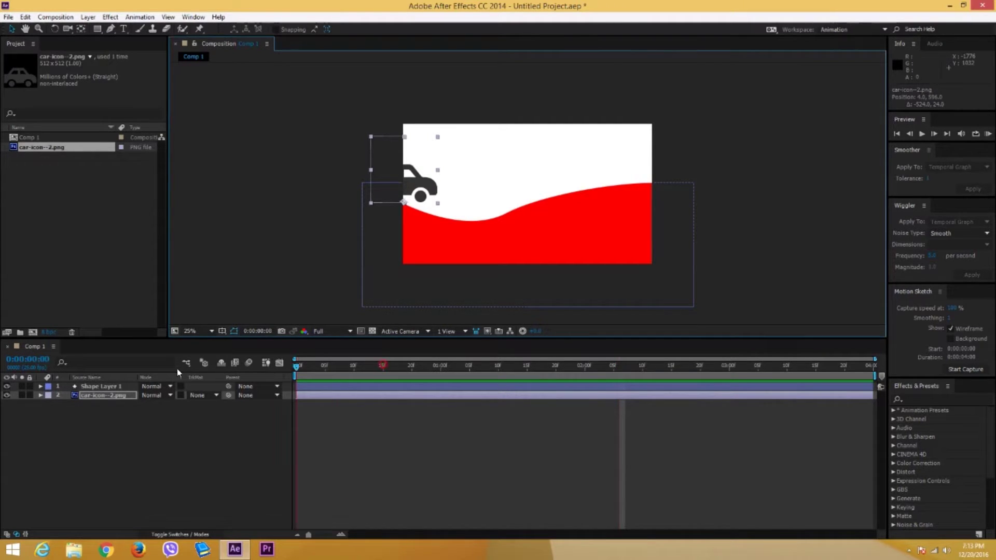
# Keyframe the car's Position at 0:00:00:00, and at 0:00:03:24 move it just beyond the composition's right edge.
pyautogui.press('p')
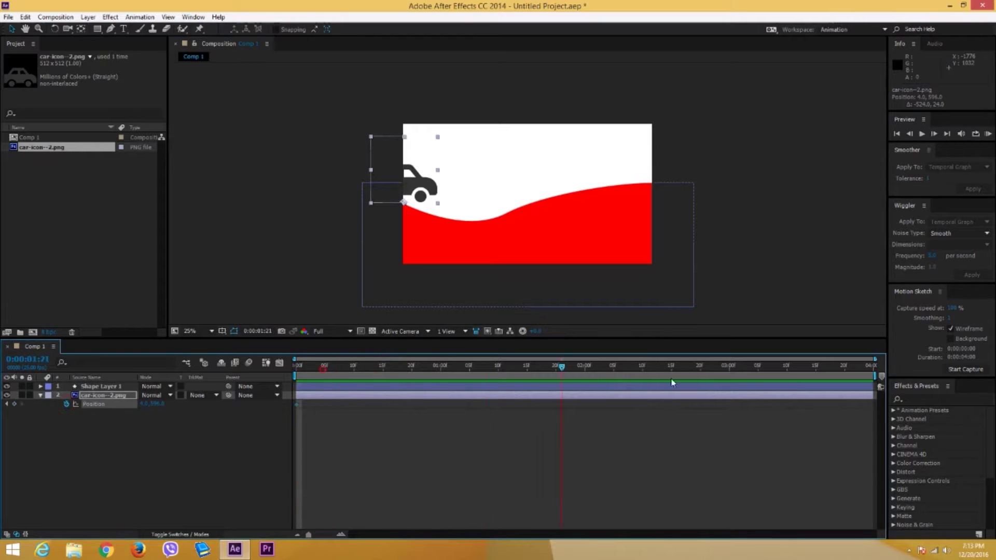
pyautogui.moveTo(672, 383); pyautogui.dragTo(993, 387)
pyautogui.moveTo(414, 191); pyautogui.dragTo(662, 176)
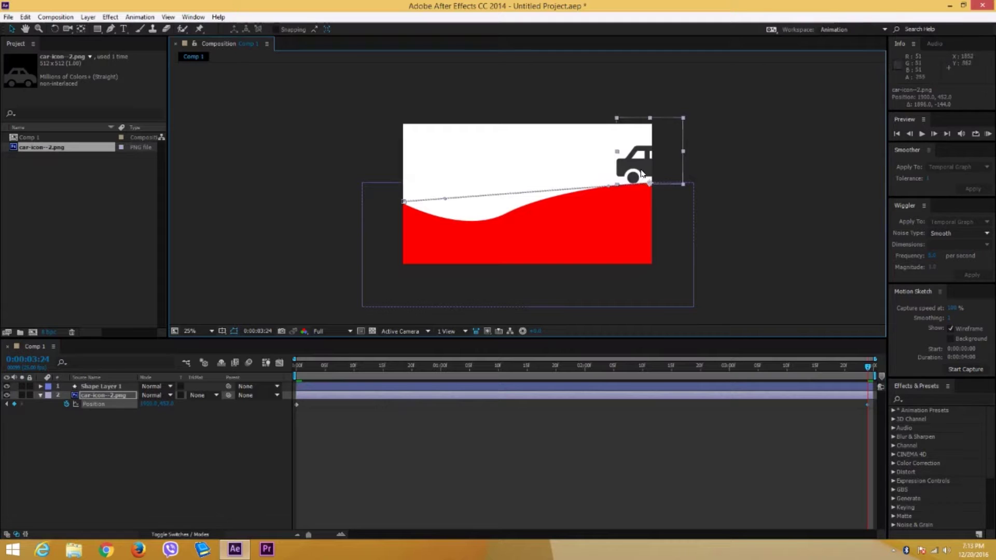
pyautogui.moveTo(634, 174); pyautogui.dragTo(674, 168)
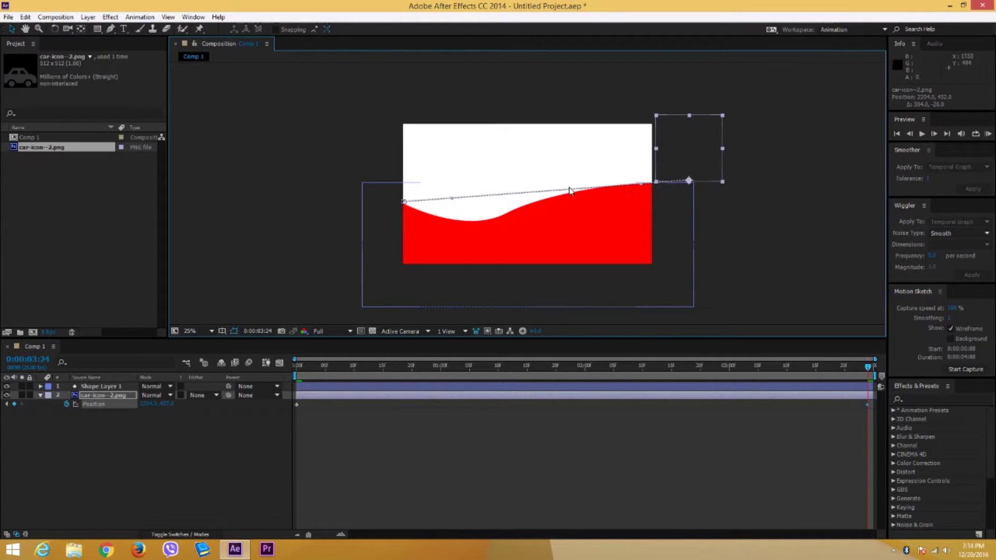
# Add Position keyframes at 0:00:01:17 and 0:00:00:20, lowering the car onto the hill and shaping its motion path along the curve.
pyautogui.moveTo(664, 372); pyautogui.dragTo(540, 379)
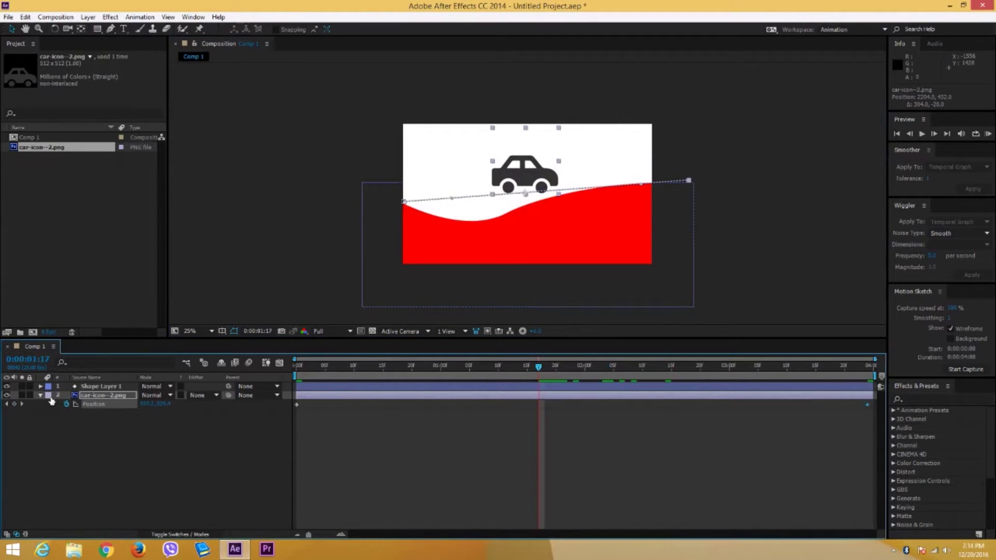
pyautogui.click(14, 404)
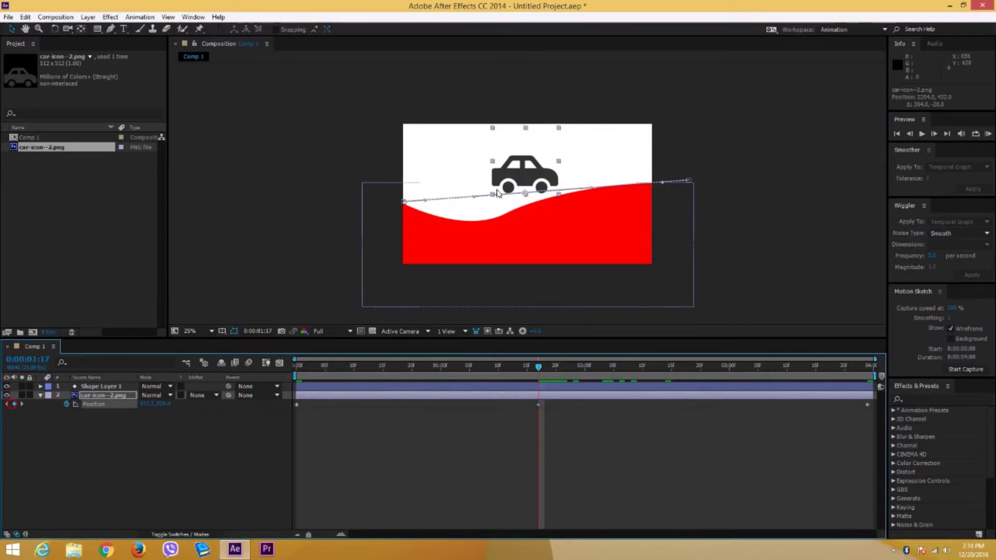
pyautogui.moveTo(523, 180); pyautogui.dragTo(522, 191)
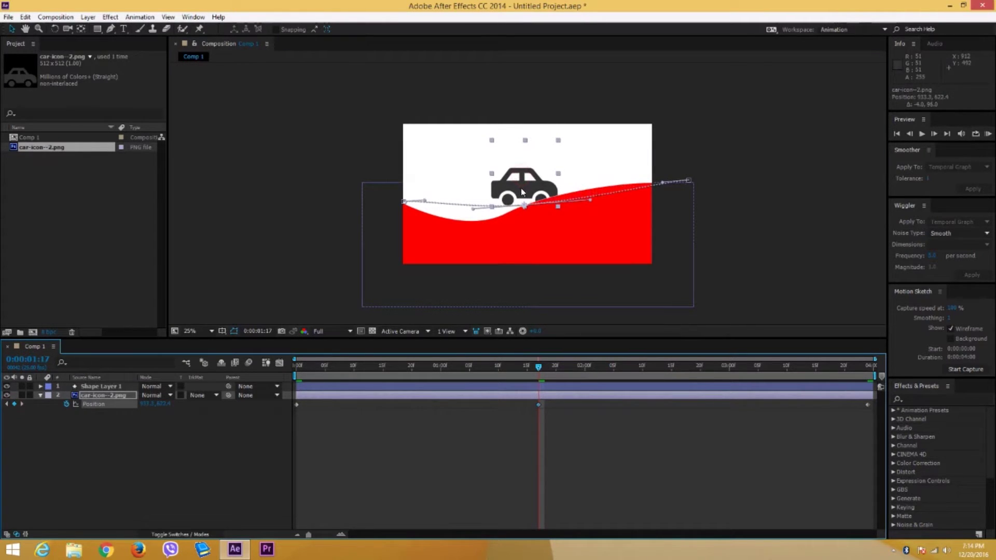
pyautogui.moveTo(591, 374); pyautogui.dragTo(413, 388)
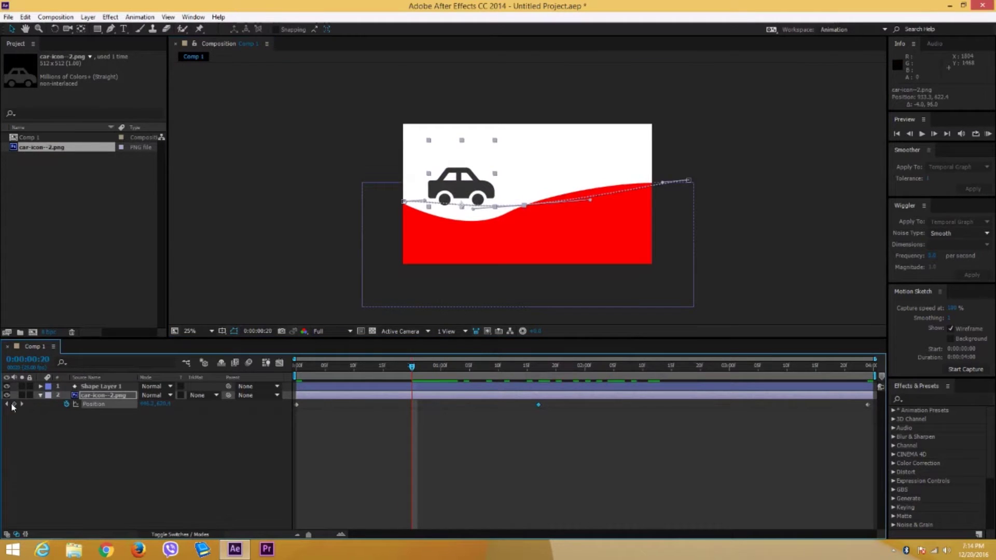
pyautogui.moveTo(477, 172); pyautogui.dragTo(478, 189)
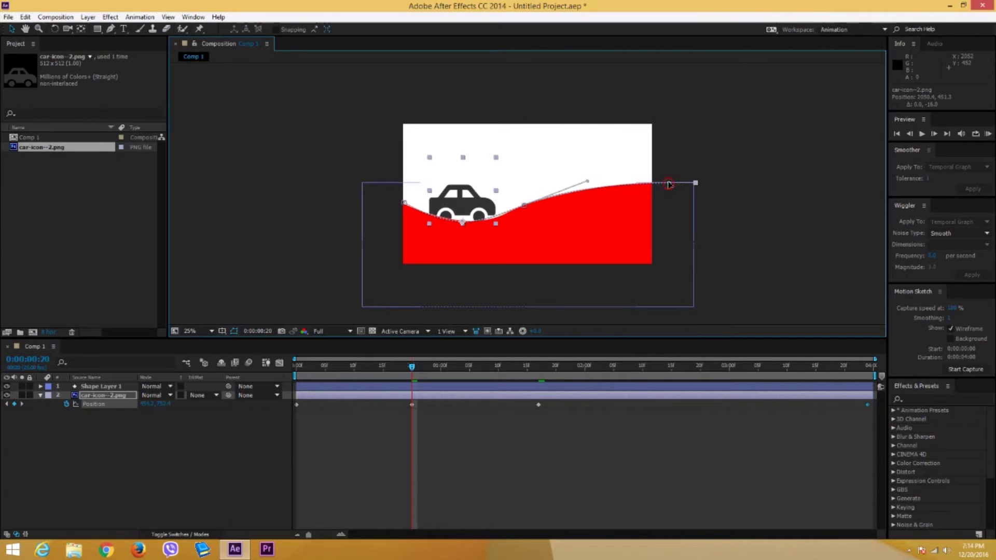
# Preview the car's travel along the hill through the timeline and return to 0:00:00:00.
pyautogui.press('space')
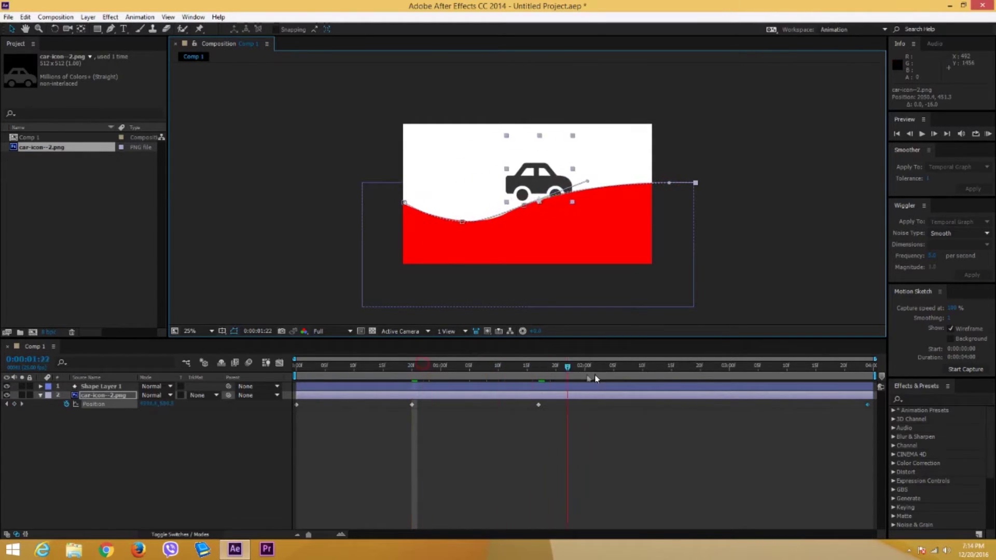
pyautogui.moveTo(528, 376); pyautogui.dragTo(933, 362)
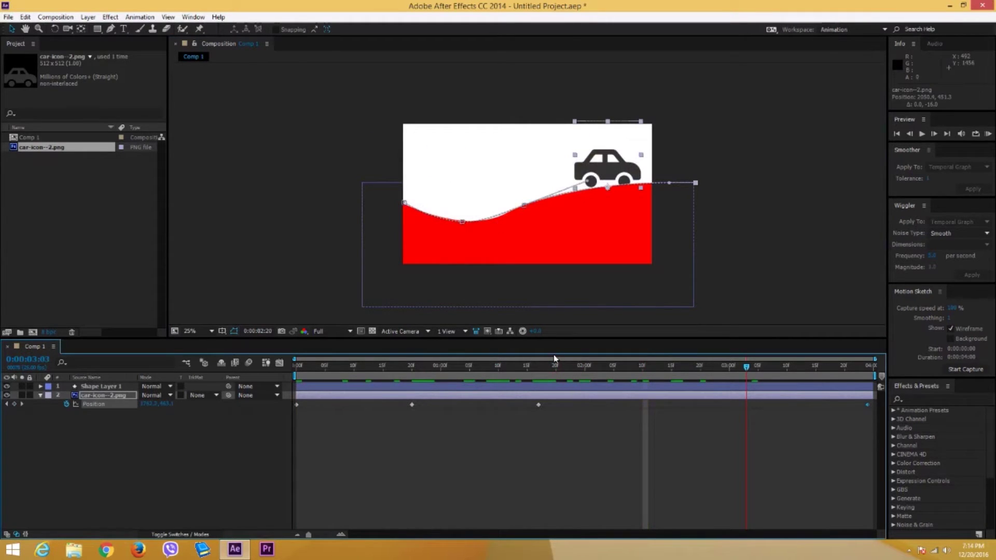
pyautogui.moveTo(439, 372); pyautogui.dragTo(810, 371)
pyautogui.click(320, 372)
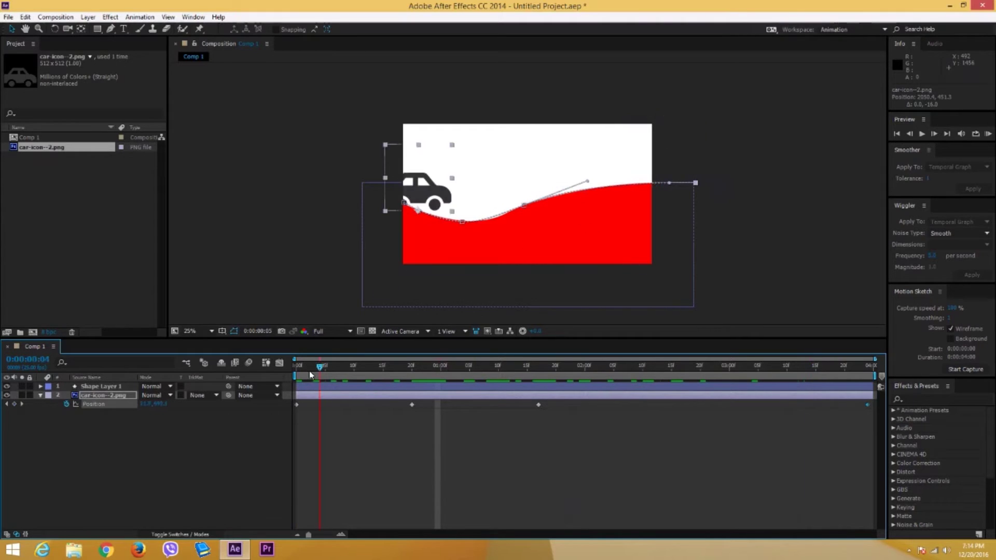
pyautogui.moveTo(314, 368); pyautogui.dragTo(278, 371)
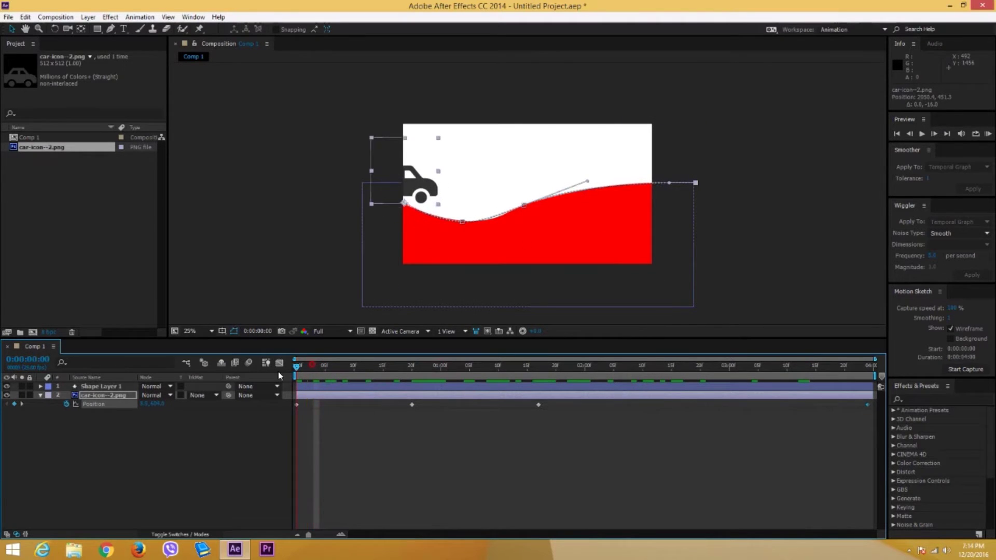
# Set the car layer's Auto-Orientation to Orient Along Path.
pyautogui.click(194, 434)
pyautogui.click(96, 396)
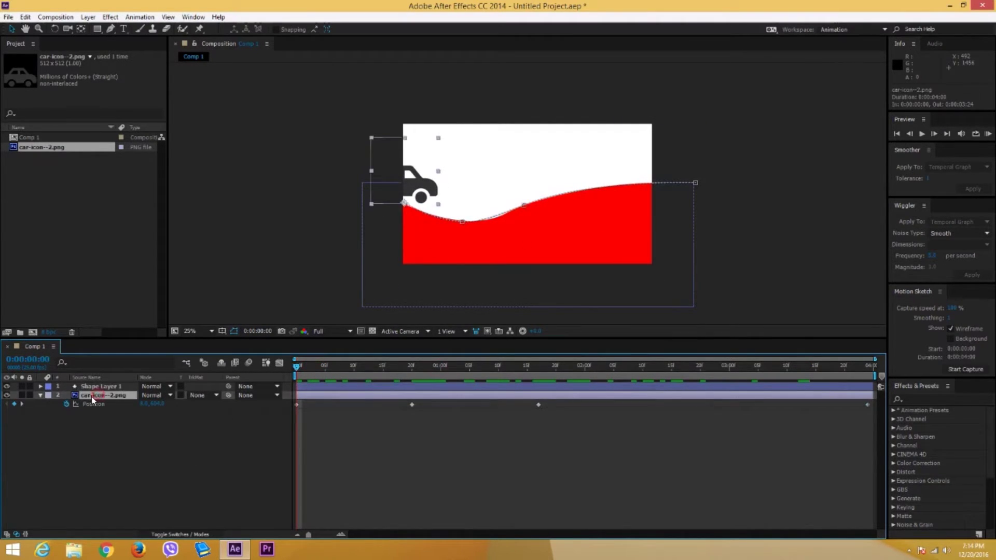
pyautogui.rightClick(92, 396)
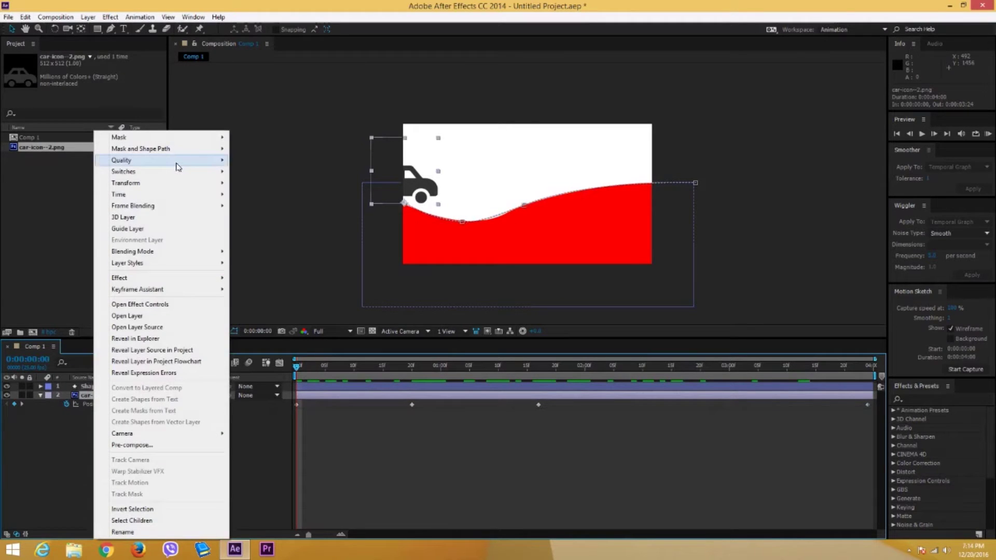
pyautogui.moveTo(177, 187)
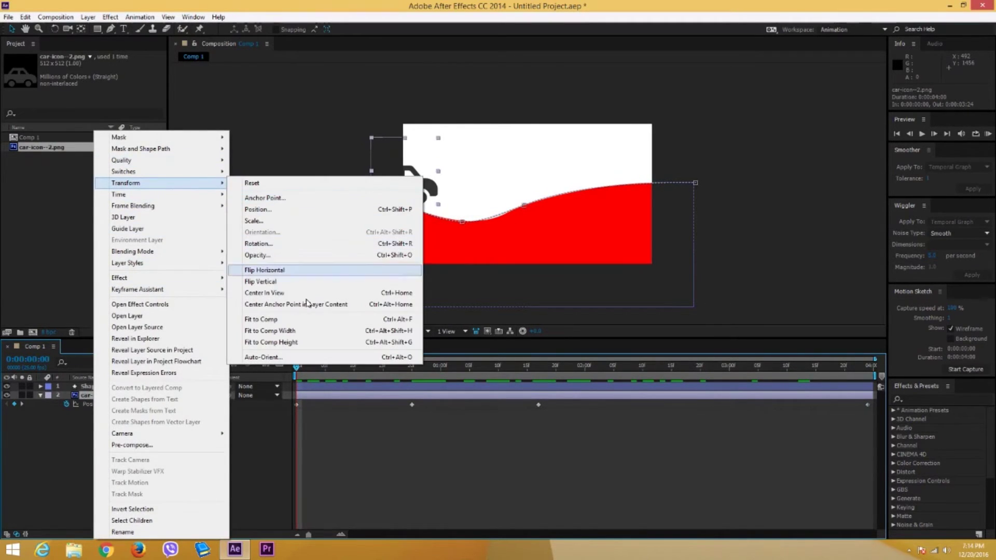
pyautogui.click(286, 358)
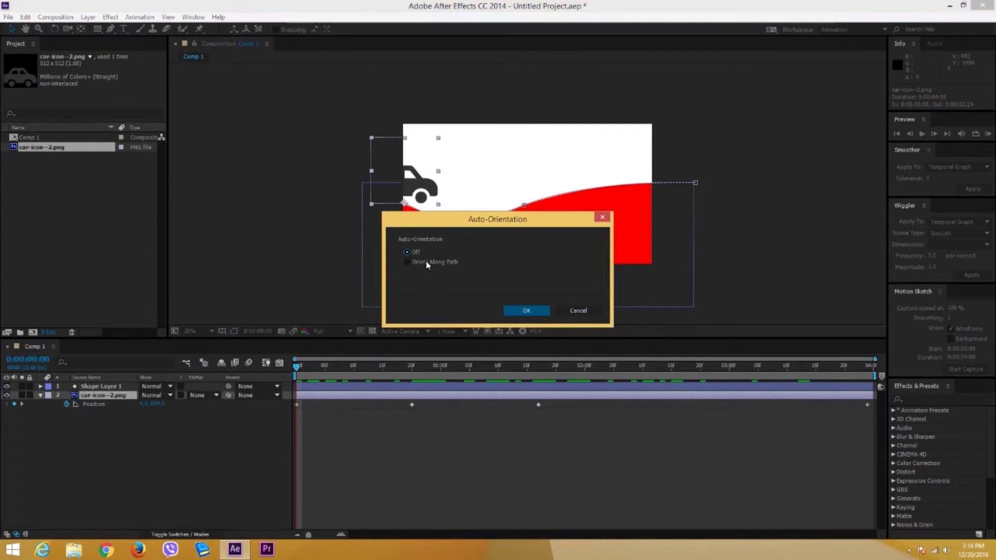
pyautogui.click(427, 263)
pyautogui.click(528, 311)
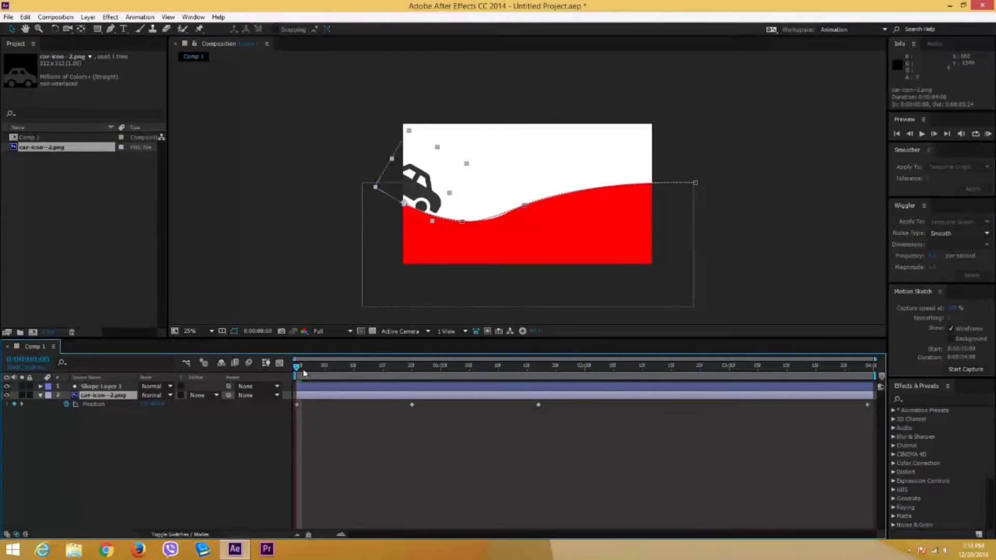
# Deselect the layers and play the auto-oriented car animation from 0:00:00:00, stopping partway up the hill.
pyautogui.moveTo(303, 373); pyautogui.dragTo(296, 395)
pyautogui.click(510, 313)
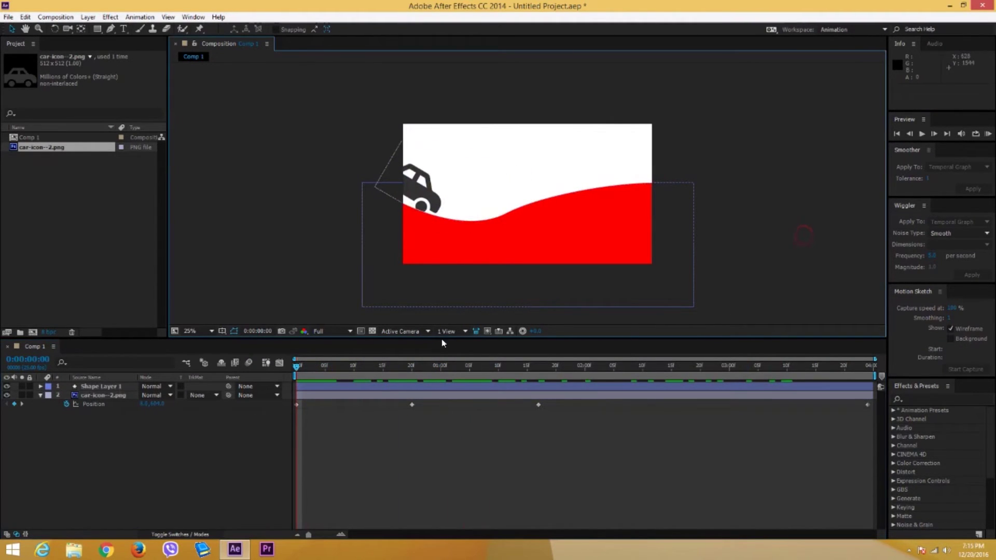
pyautogui.press('space')
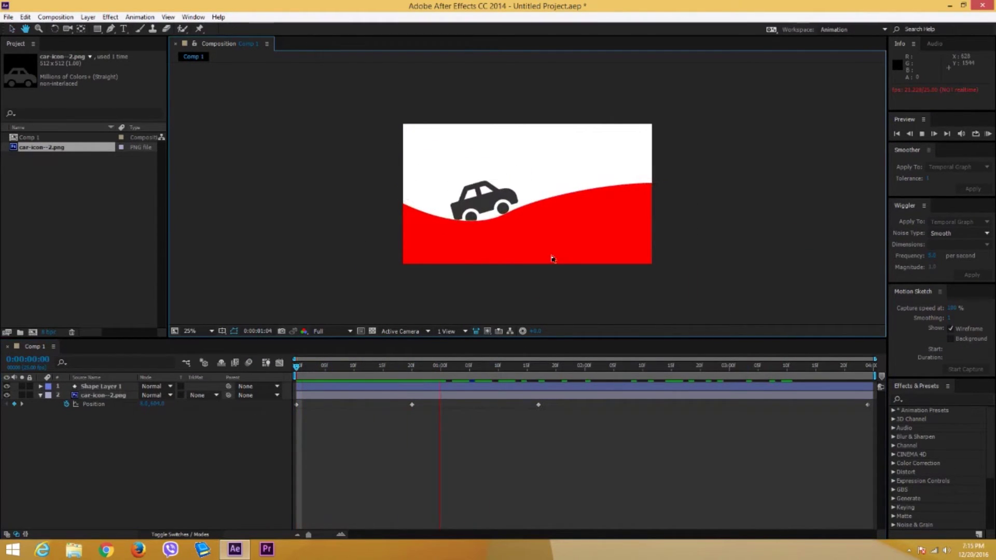
pyautogui.click(589, 260)
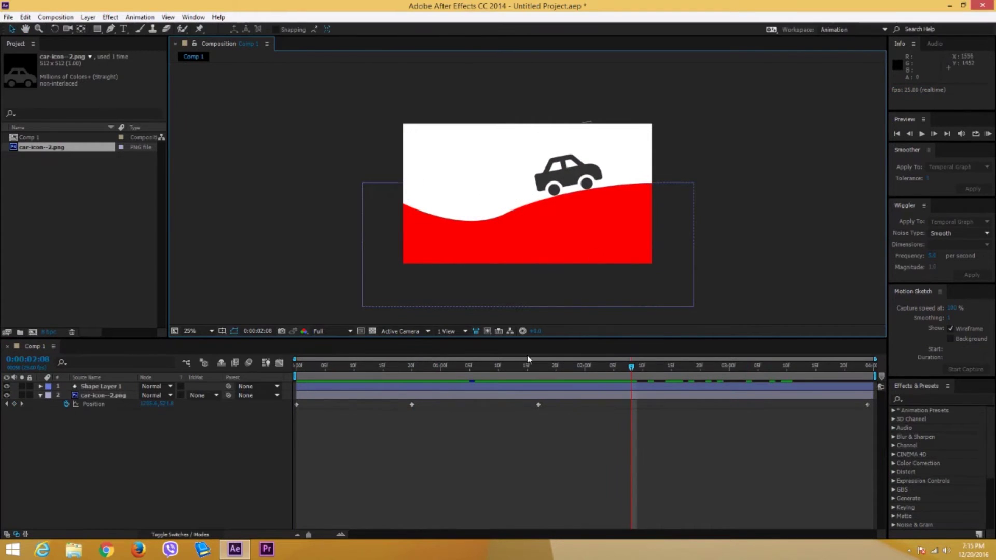
# Go to 0:00:00:20 and select the car layer so its motion path can be adjusted.
pyautogui.moveTo(528, 359); pyautogui.dragTo(412, 398)
pyautogui.click(469, 216)
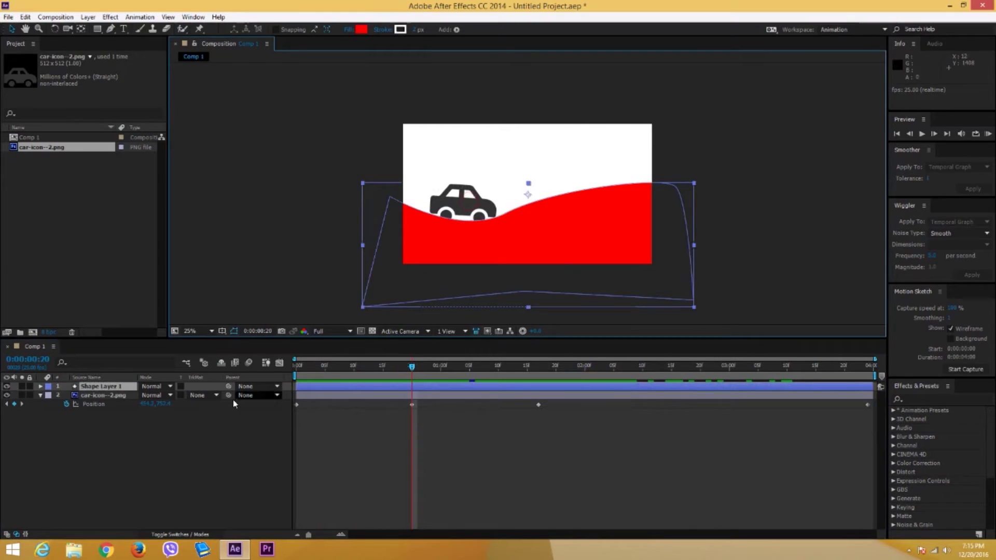
pyautogui.click(144, 418)
pyautogui.click(107, 395)
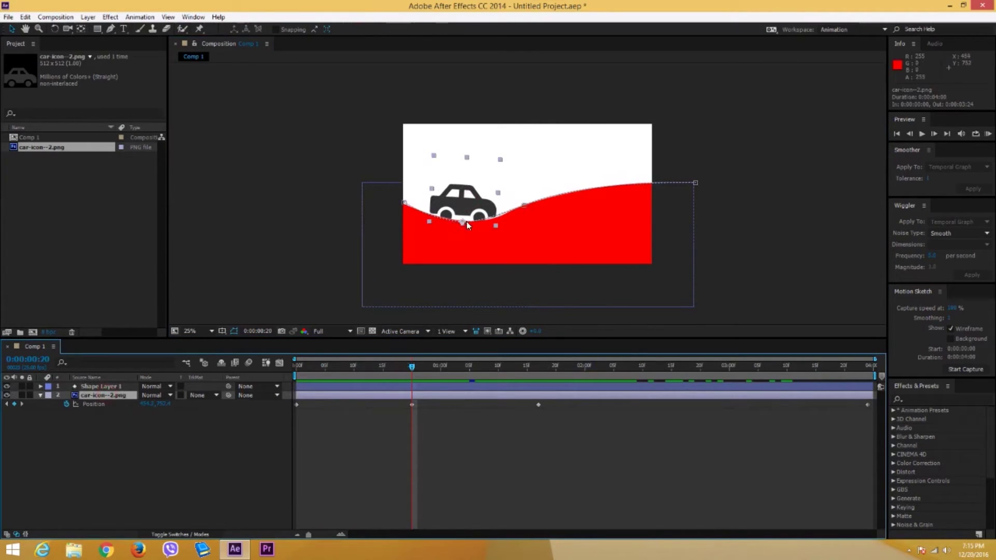
# Try to shift the car's anchor point at the dip of the hill with the Pan Behind tool, and undo it.
pyautogui.click(79, 32)
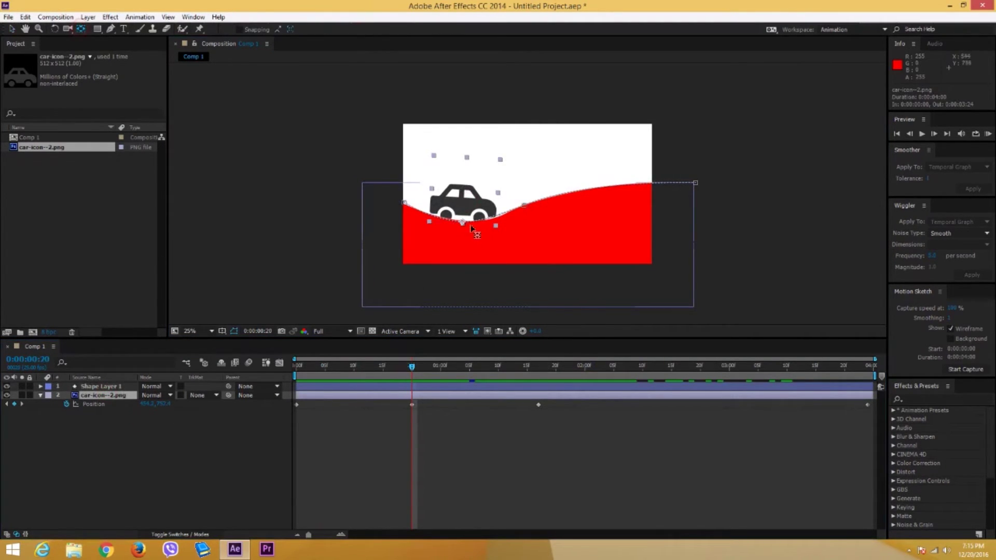
pyautogui.moveTo(464, 223); pyautogui.dragTo(465, 226)
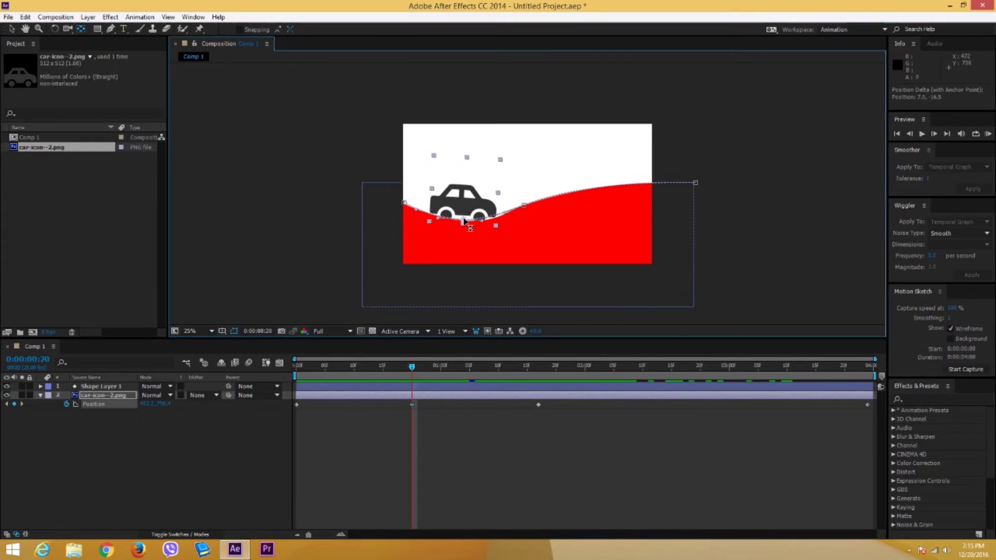
pyautogui.hotkey('ctrl', 'z')
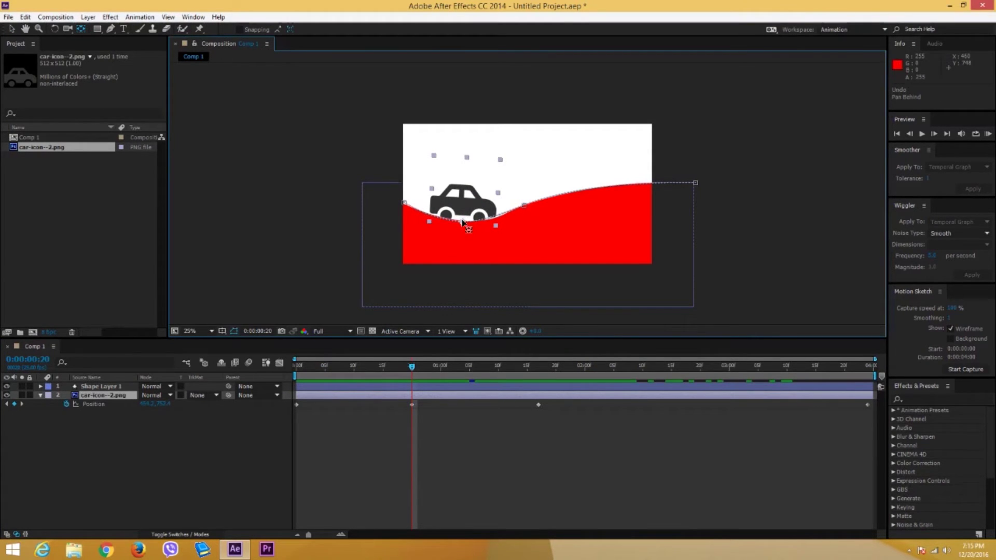
pyautogui.moveTo(463, 218); pyautogui.dragTo(466, 221)
pyautogui.click(10, 30)
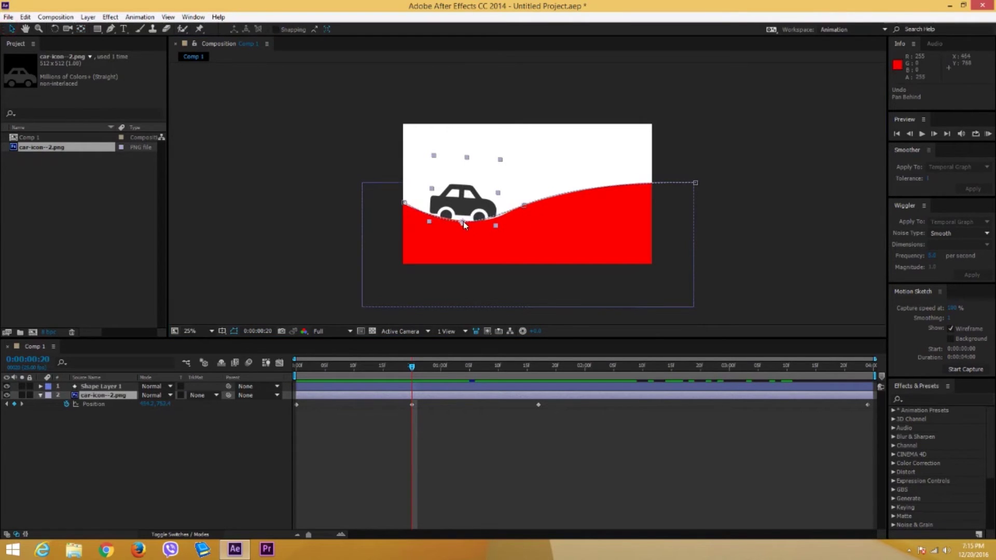
# Raise the car slightly on the hill, to Position 458.2, 736.4 at 0:00:00:20 and 12.0, 592.0 at 0:00:00:00.
pyautogui.moveTo(464, 225); pyautogui.dragTo(463, 220)
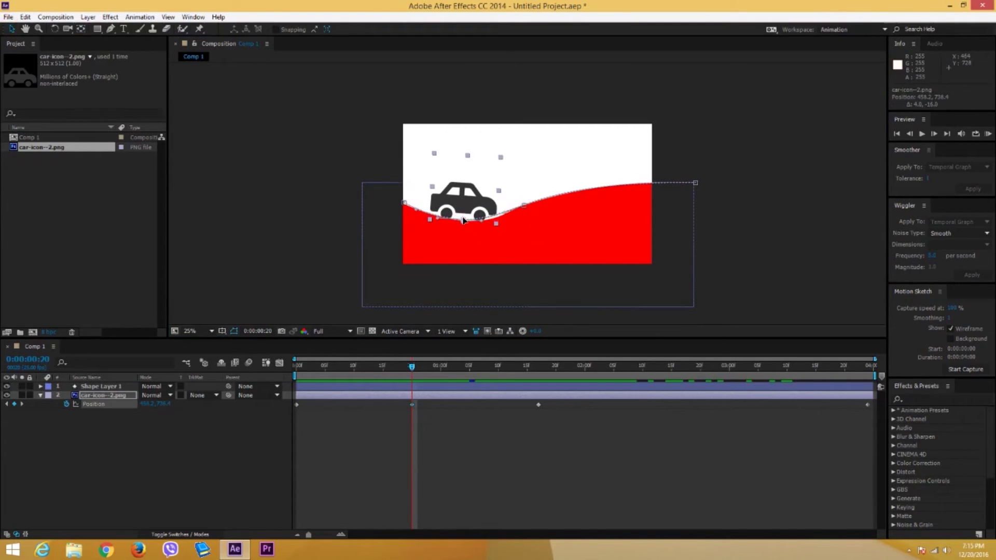
pyautogui.moveTo(407, 371); pyautogui.dragTo(279, 379)
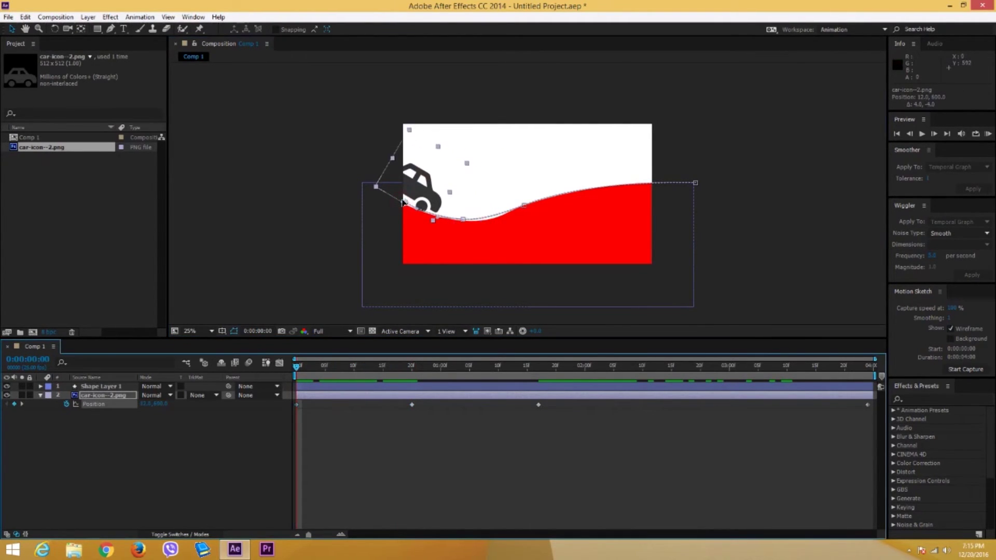
pyautogui.moveTo(404, 202); pyautogui.dragTo(403, 201)
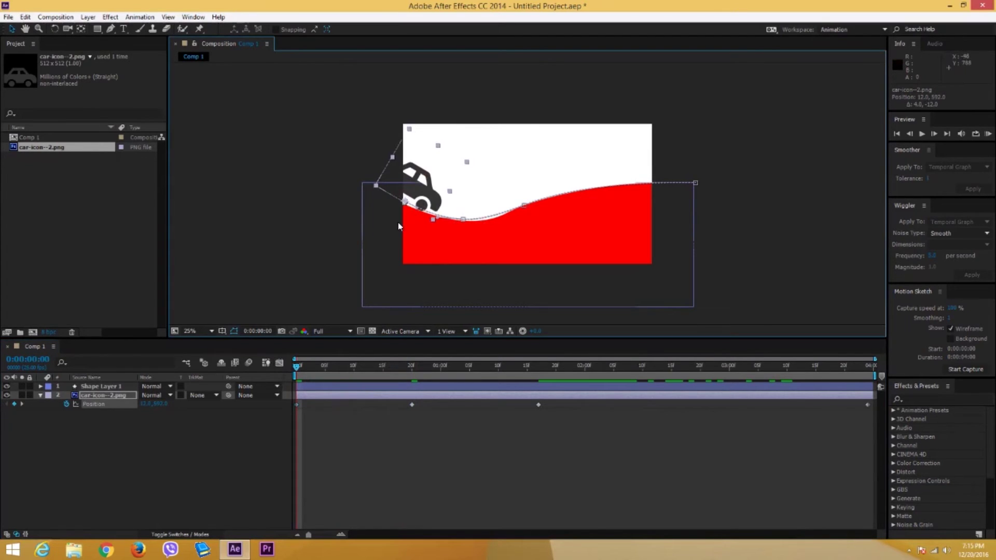
# Scrub through the adjusted car animation and play it from 0:00:00:00, stopping partway up the hill.
pyautogui.click(315, 374)
pyautogui.moveTo(324, 374); pyautogui.dragTo(804, 387)
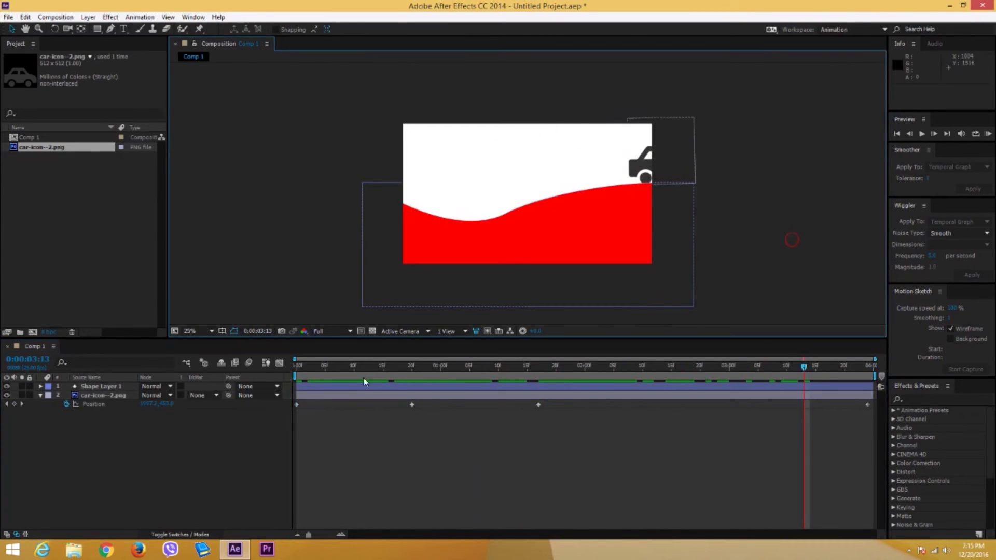
pyautogui.press('space')
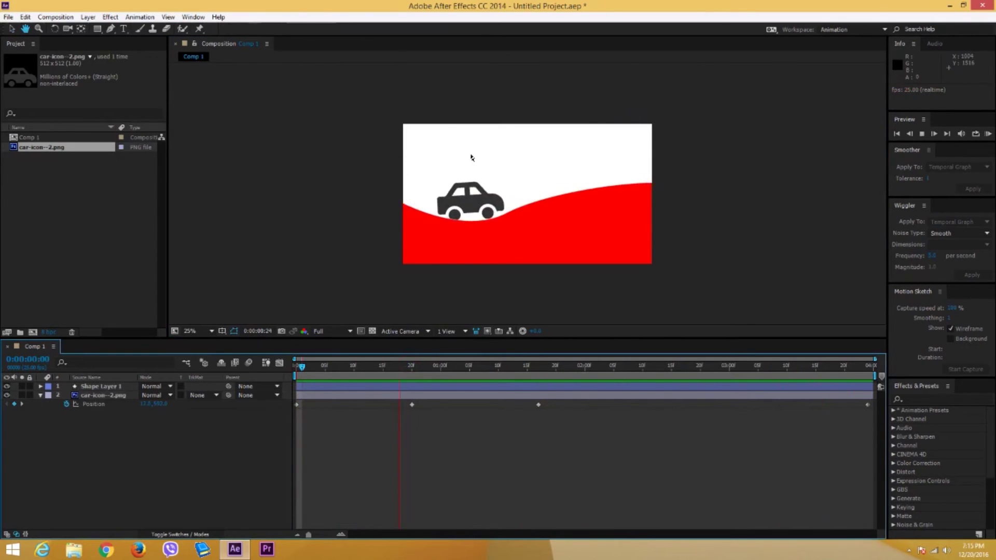
pyautogui.press('space')
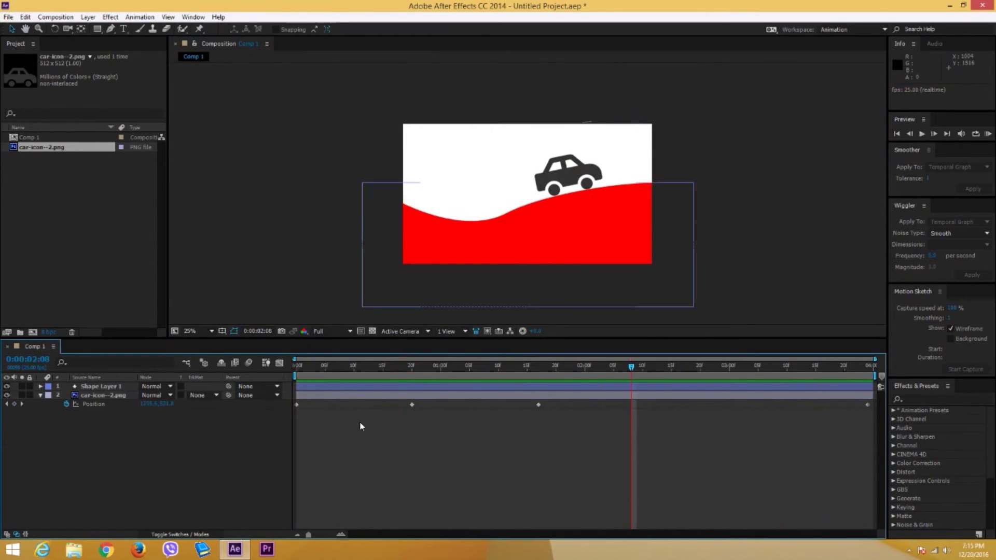
# Apply Easy Ease Out to the car's first Position keyframe.
pyautogui.rightClick(297, 404)
pyautogui.moveTo(353, 397)
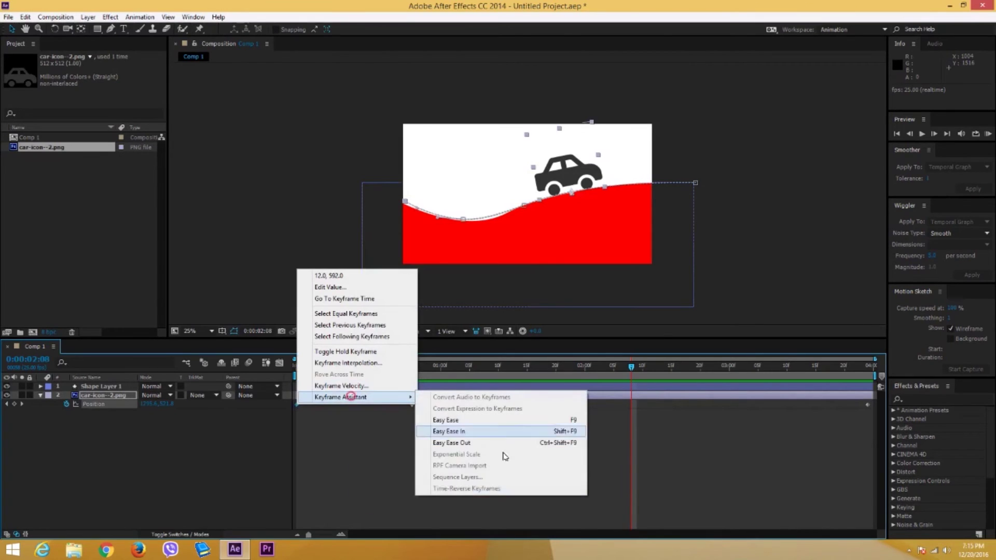
pyautogui.click(473, 444)
# Play the eased car animation, deselect the layers and replay it to check the slow start.
pyautogui.press('space')
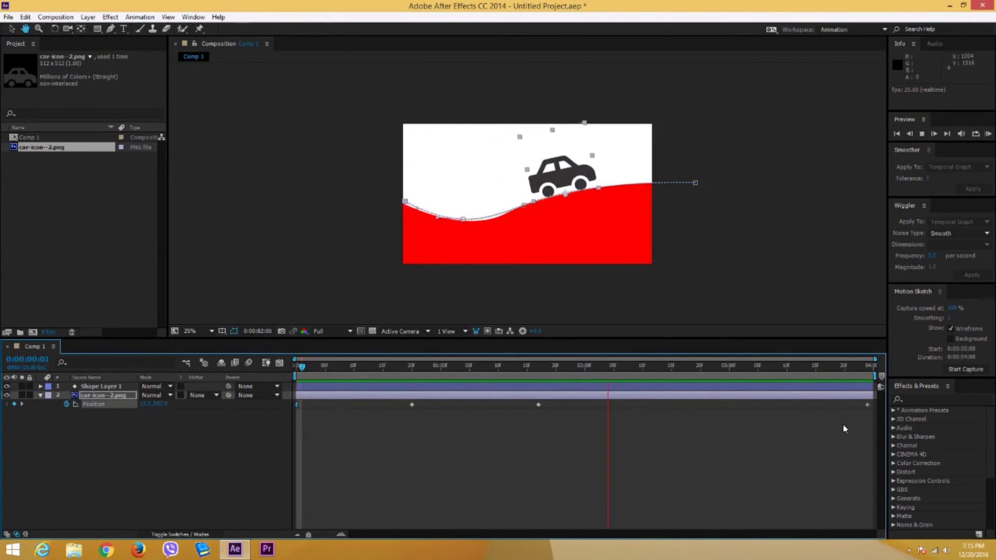
pyautogui.press('space')
pyautogui.click(774, 233)
pyautogui.press('space')
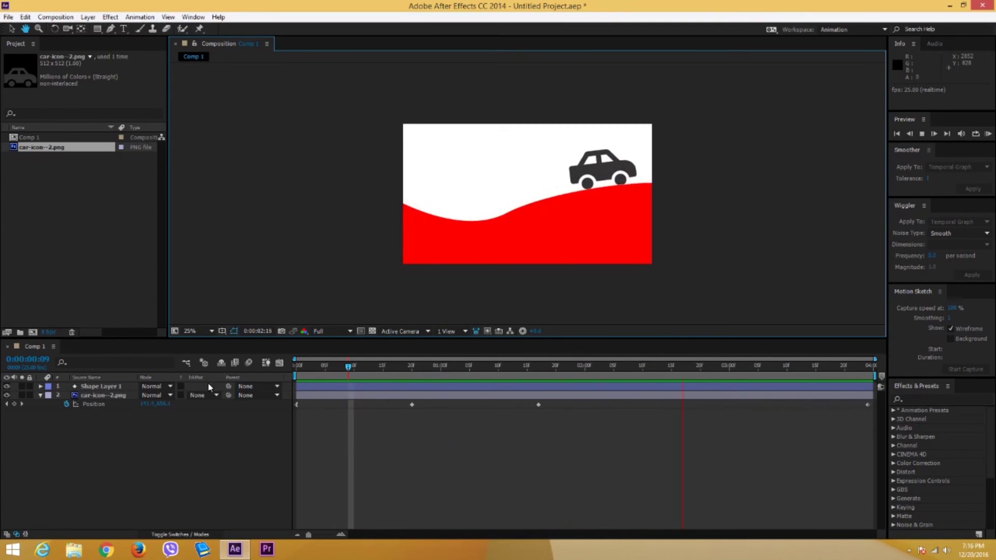
pyautogui.click(197, 475)
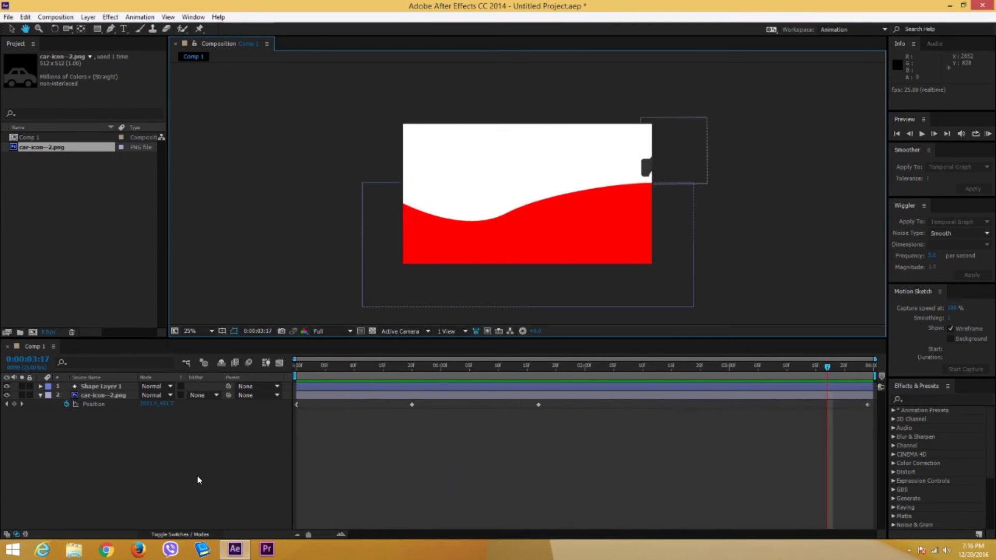
# Duplicate the car layer and reduce the upper copy's Stretch to 50%, giving it a duration of 0:00:02:00.
pyautogui.click(83, 396)
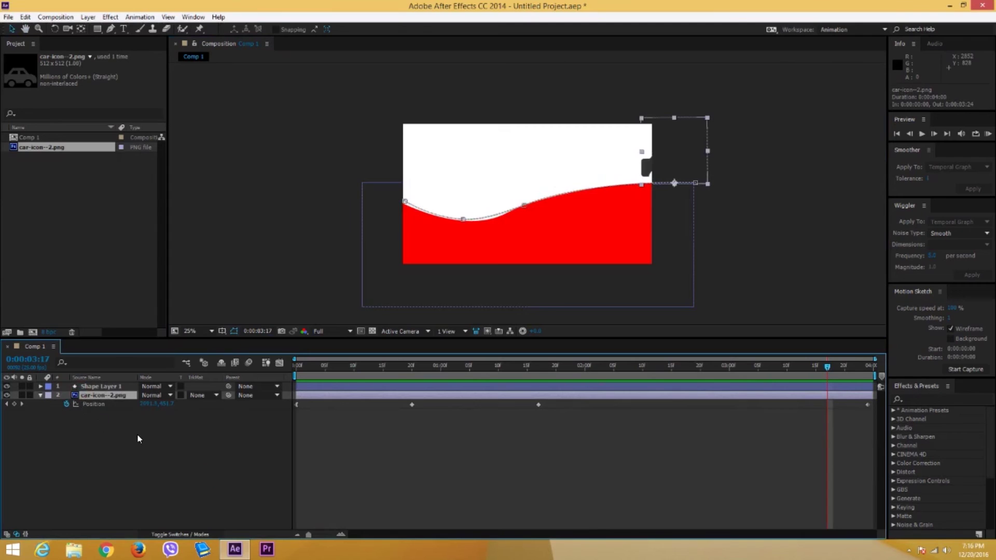
pyautogui.rightClick(104, 396)
pyautogui.click(36, 461)
pyautogui.click(81, 396)
pyautogui.hotkey('ctrl', 'd')
pyautogui.click(107, 396)
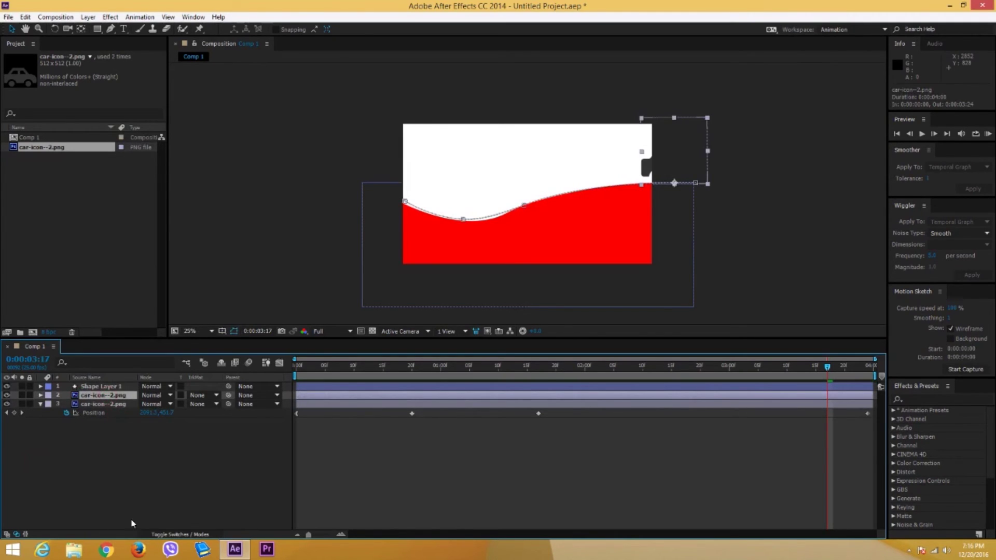
pyautogui.click(25, 534)
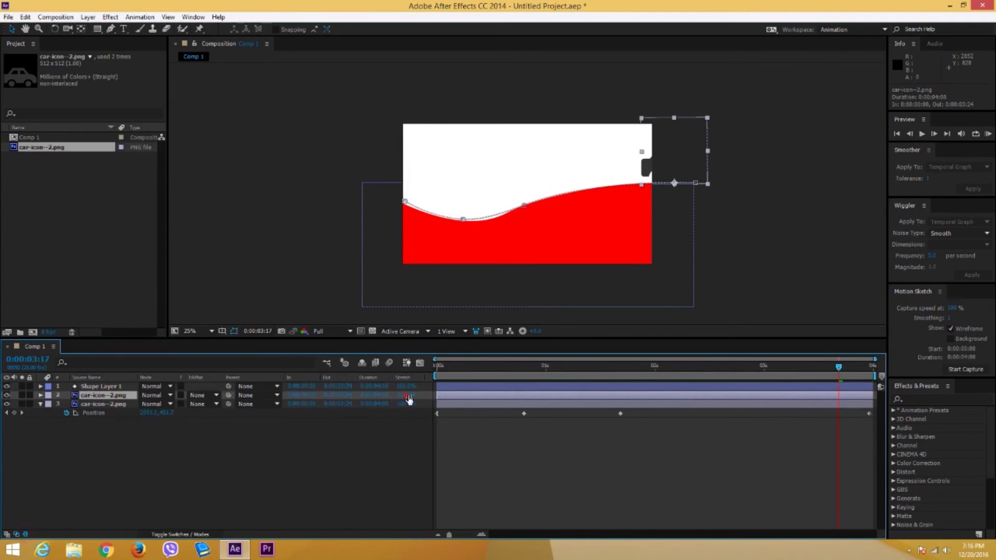
pyautogui.moveTo(409, 398); pyautogui.dragTo(383, 400)
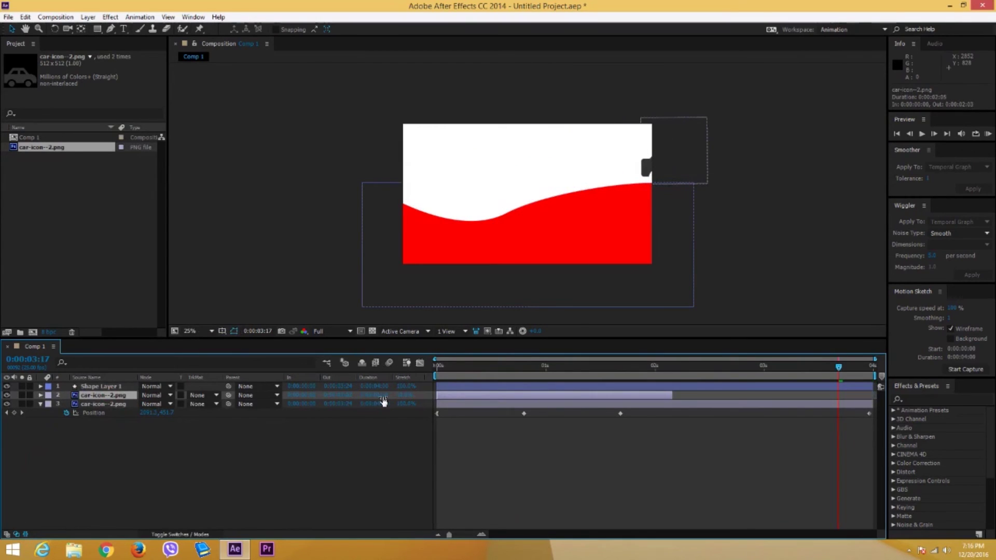
# Play the two-car animation from 0:00:00:00, deselect the layers and replay it from the start.
pyautogui.moveTo(485, 366); pyautogui.dragTo(378, 368)
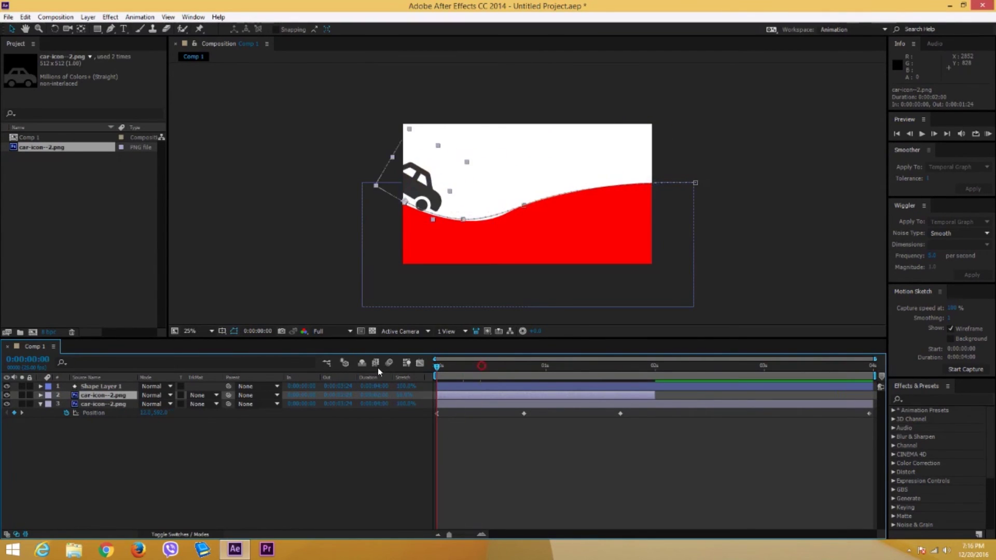
pyautogui.press('space')
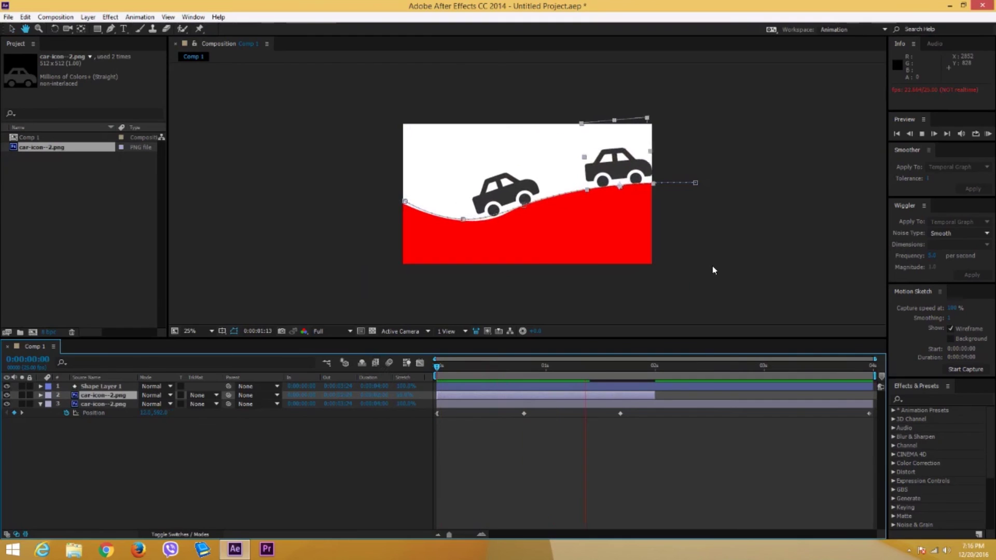
pyautogui.click(712, 265)
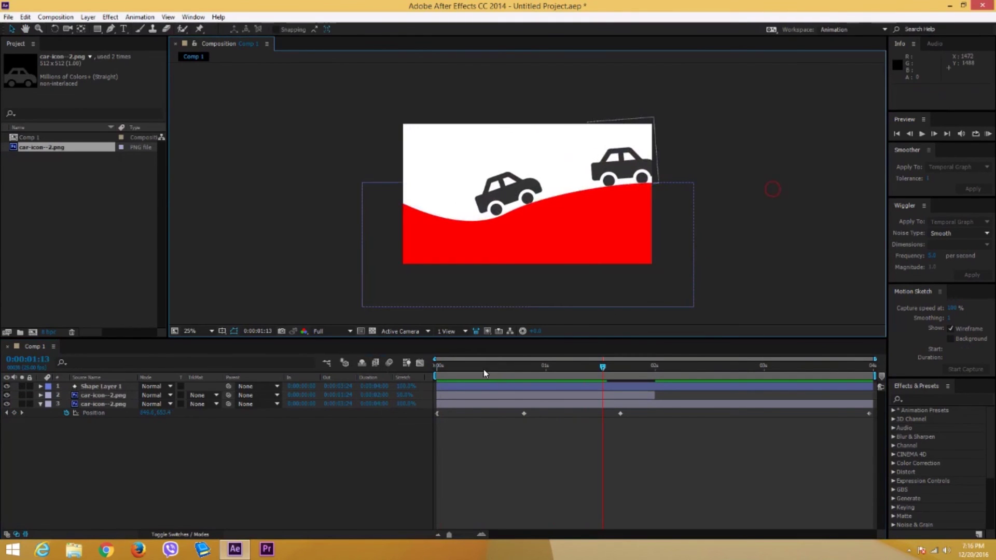
pyautogui.moveTo(483, 369); pyautogui.dragTo(239, 350)
pyautogui.press('space')
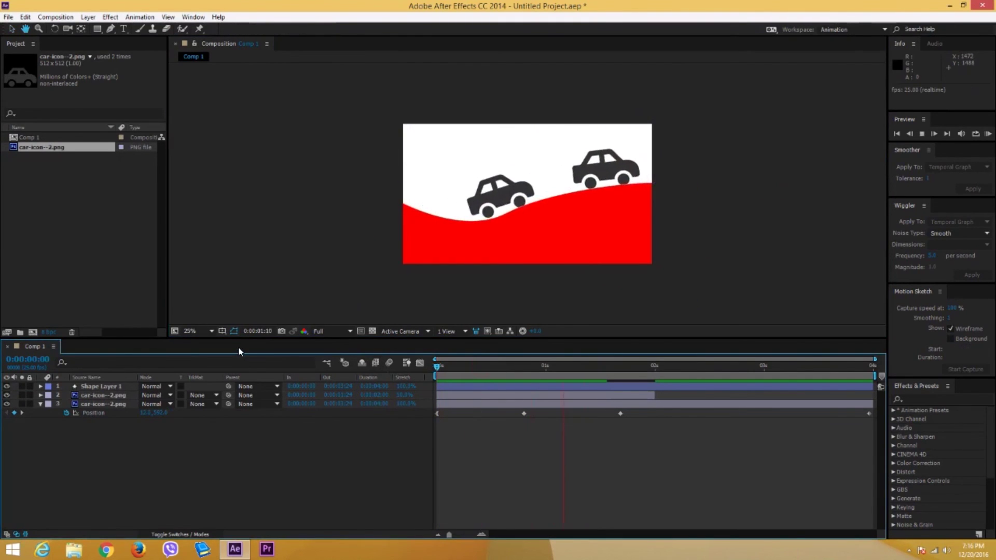